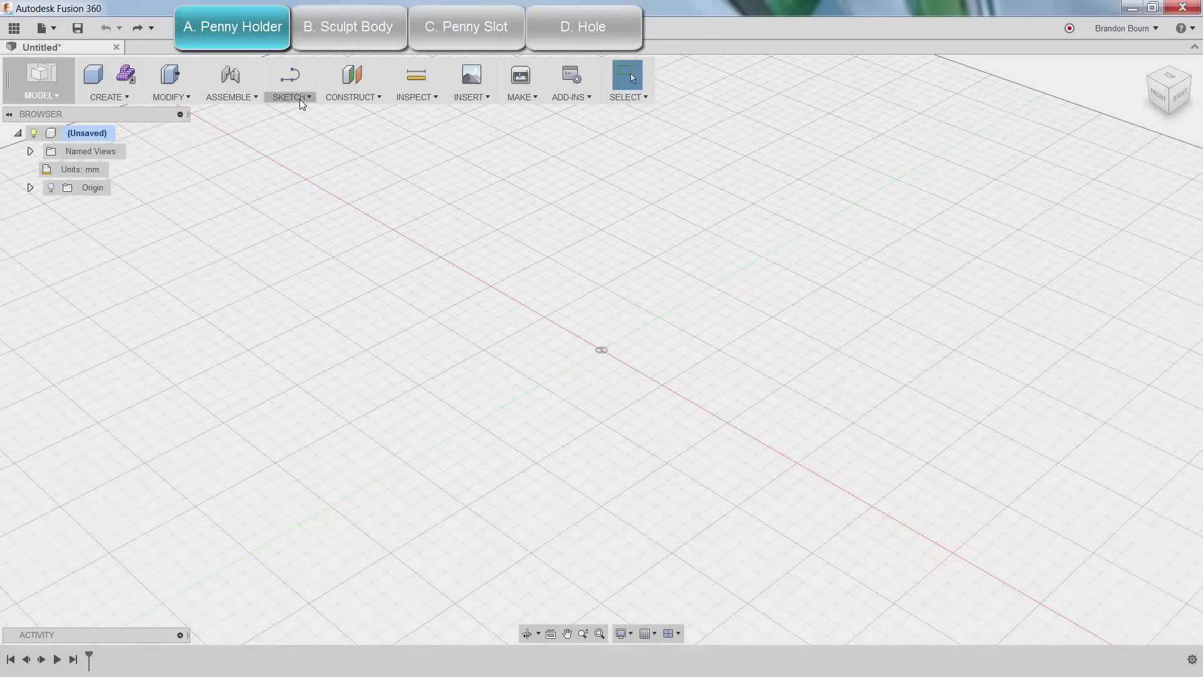
Start a sketch on the XY plane and draw a 35 mm circle centred at the origin.
left_click(299, 99)
left_click(314, 111)
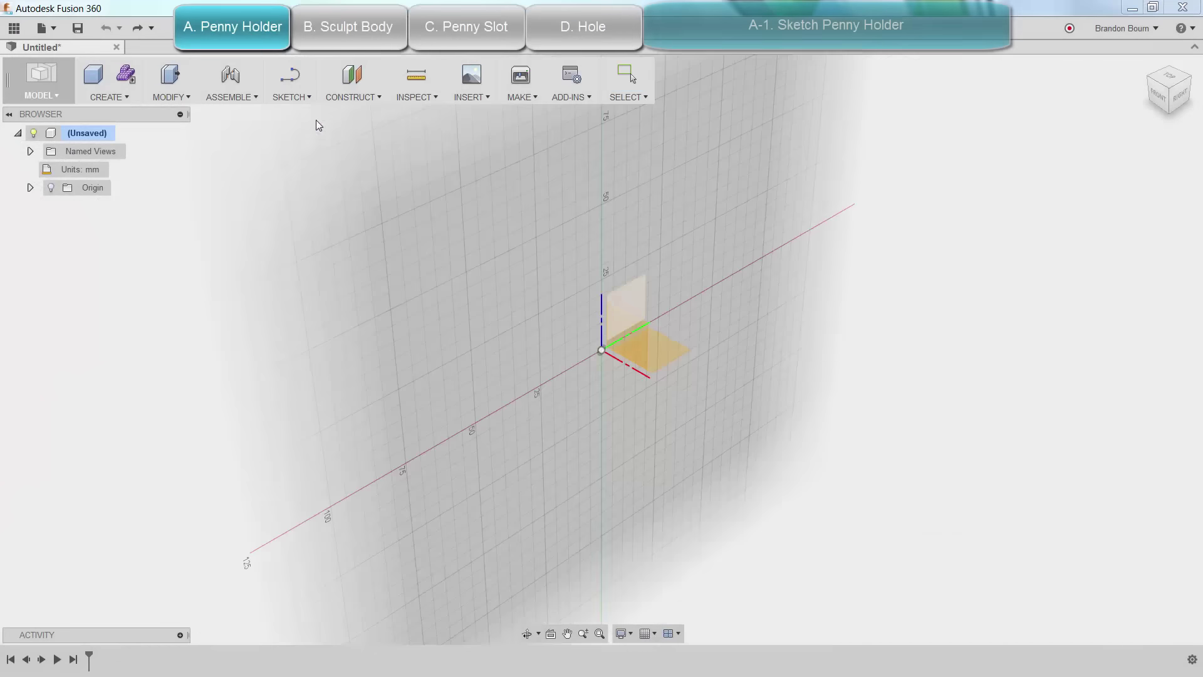
left_click(660, 364)
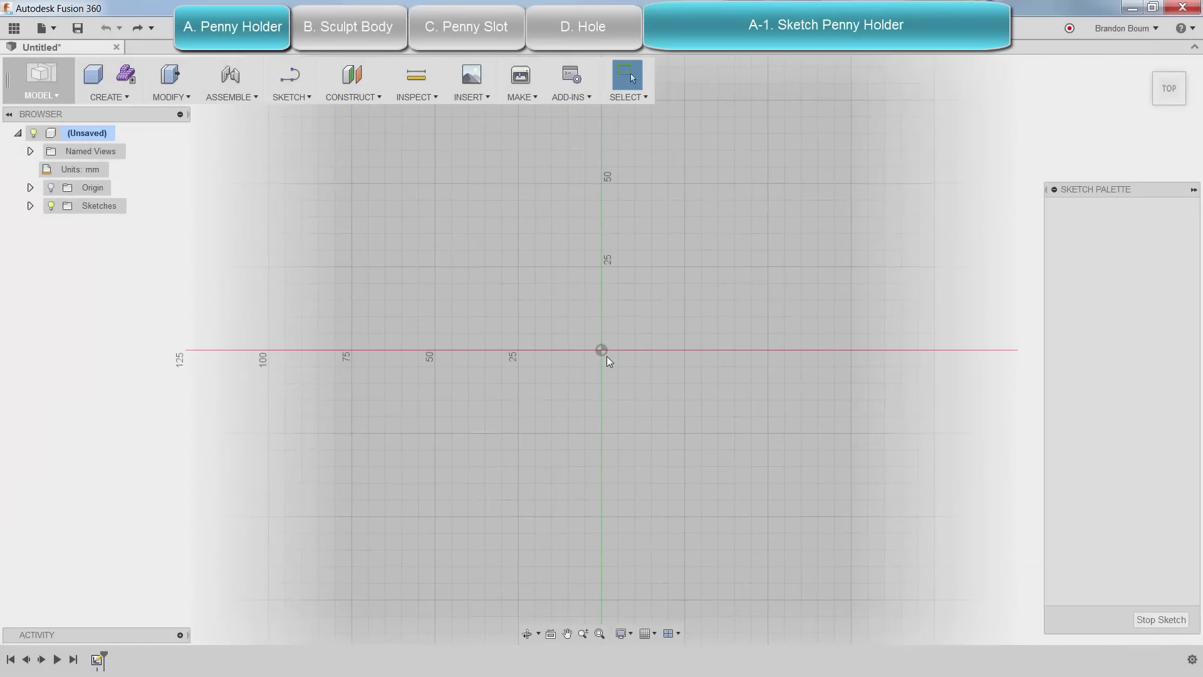
left_click(283, 98)
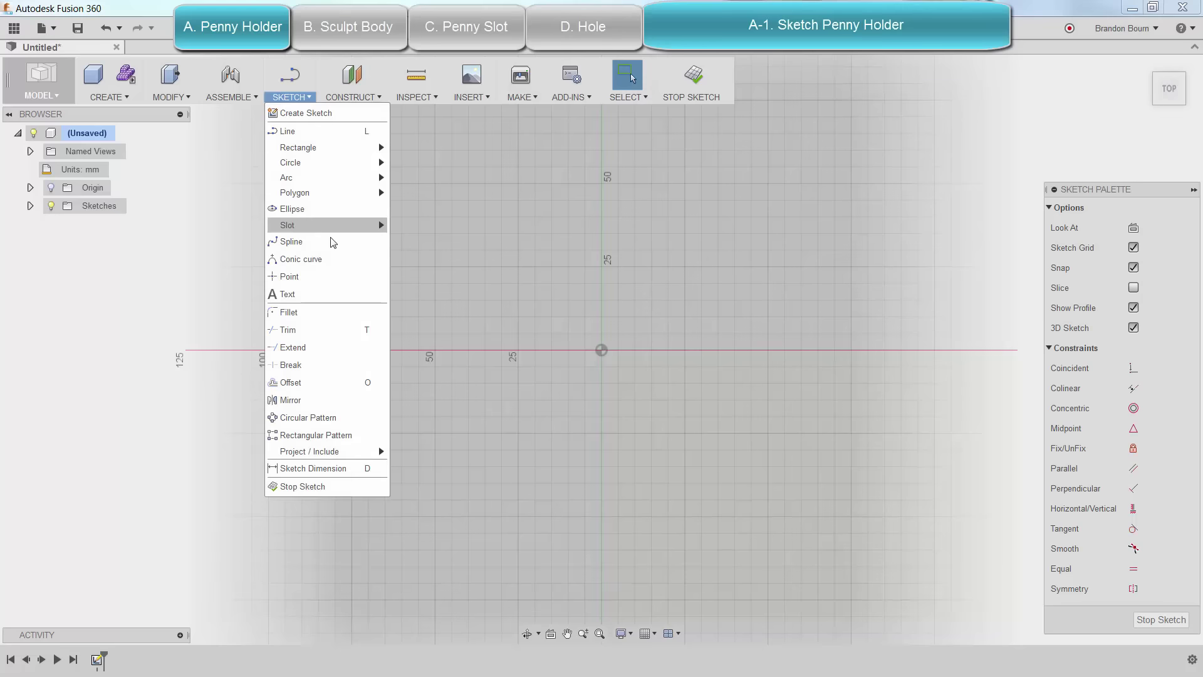
mouse_move(375, 162)
left_click(425, 167)
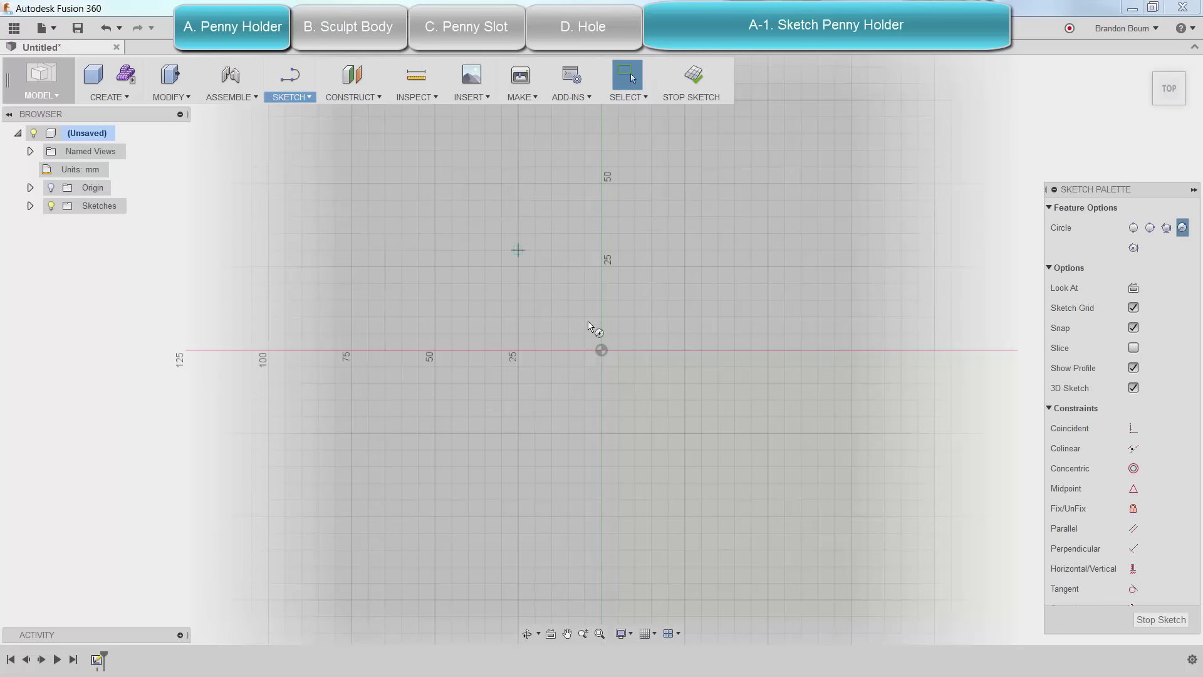
left_click(602, 350)
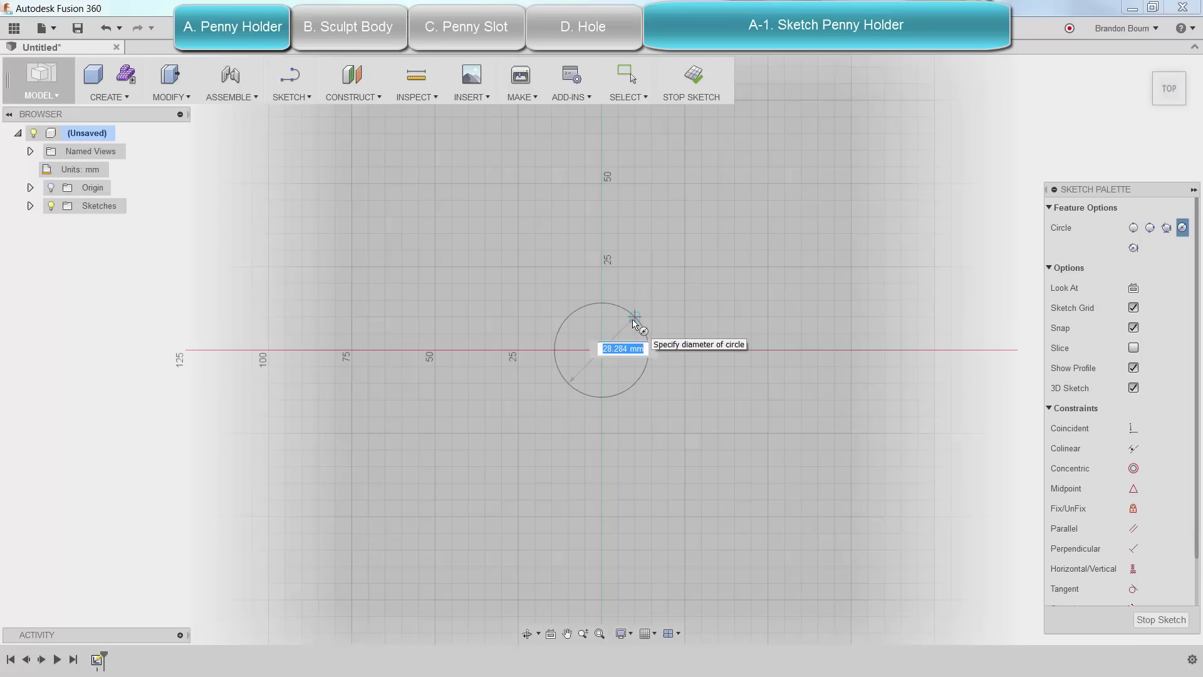
key("Tab")
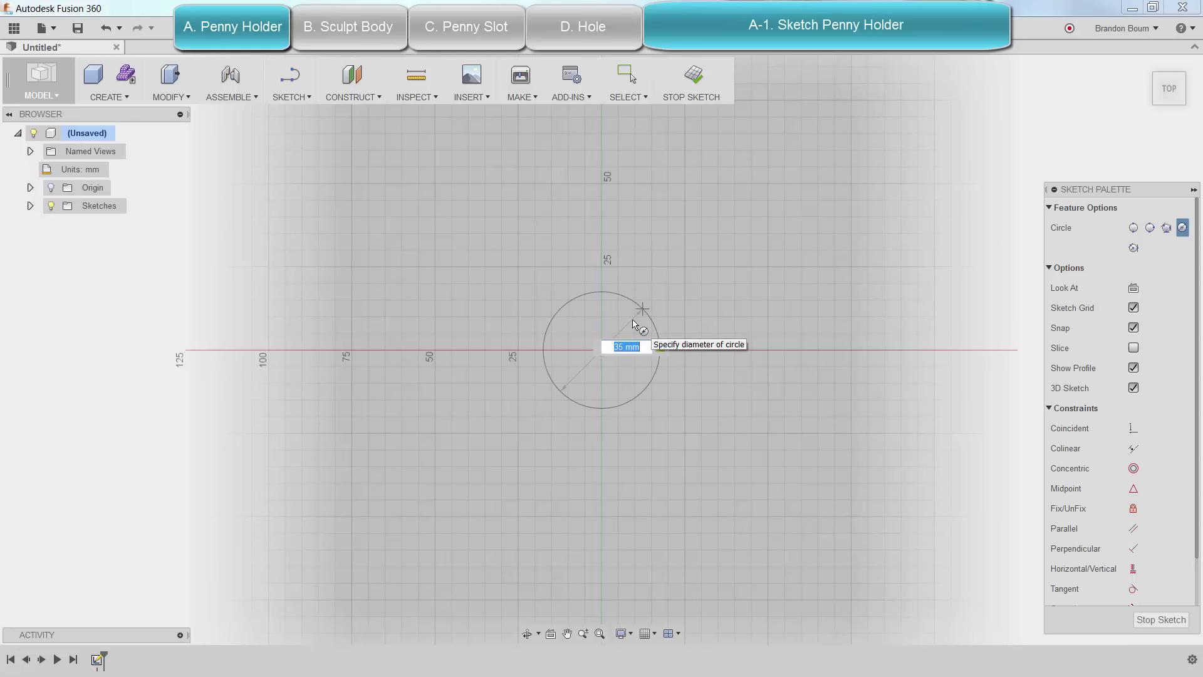
key("Return")
right_click(693, 315)
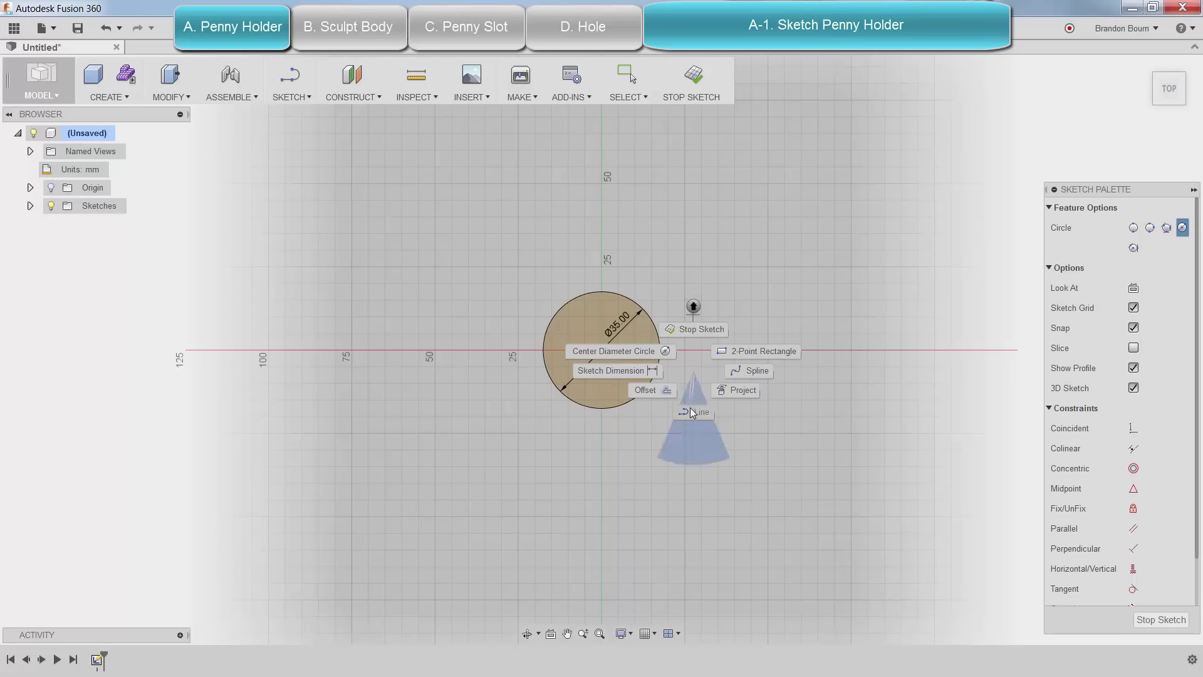
key("Escape")
Draw a chord across the circle, dimension it 6.5 mm from the centre, and finish the sketch.
left_click(545, 366)
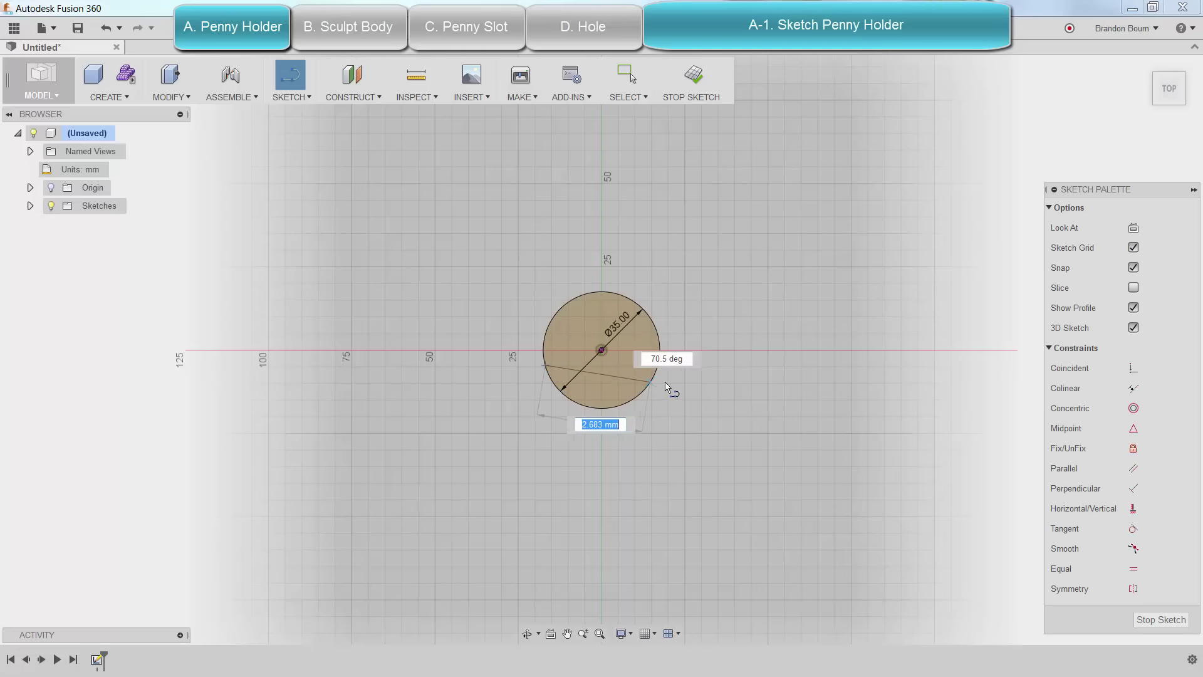
left_click(658, 367)
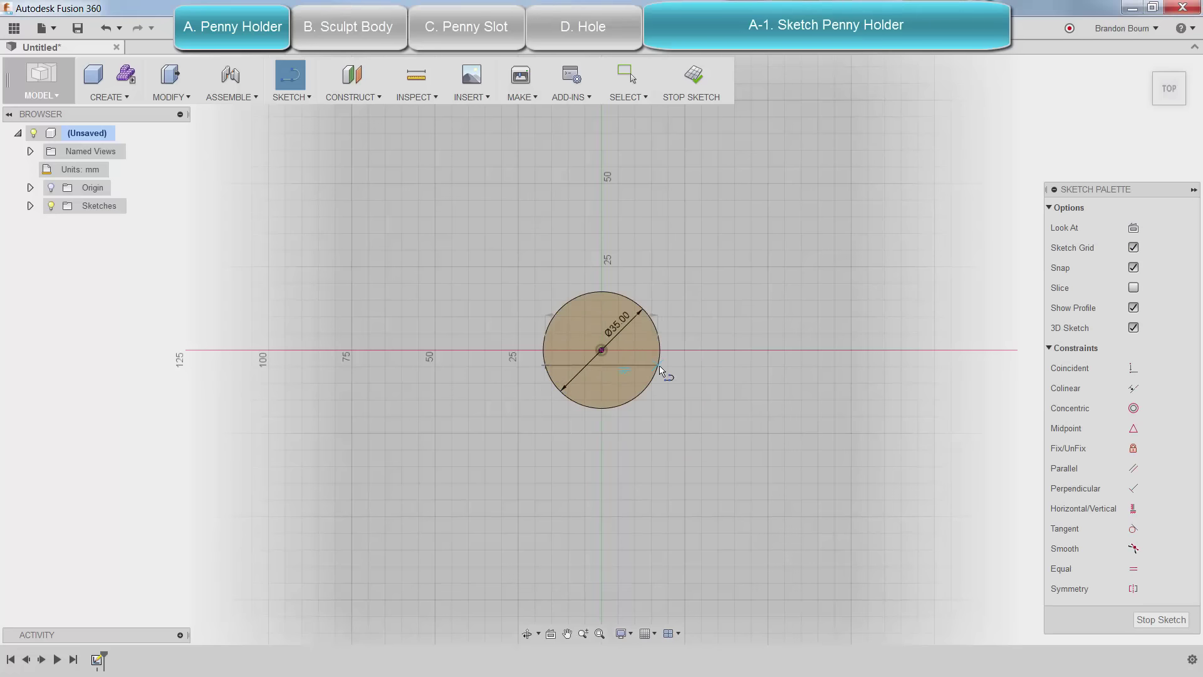
right_click(737, 386)
left_click(731, 426)
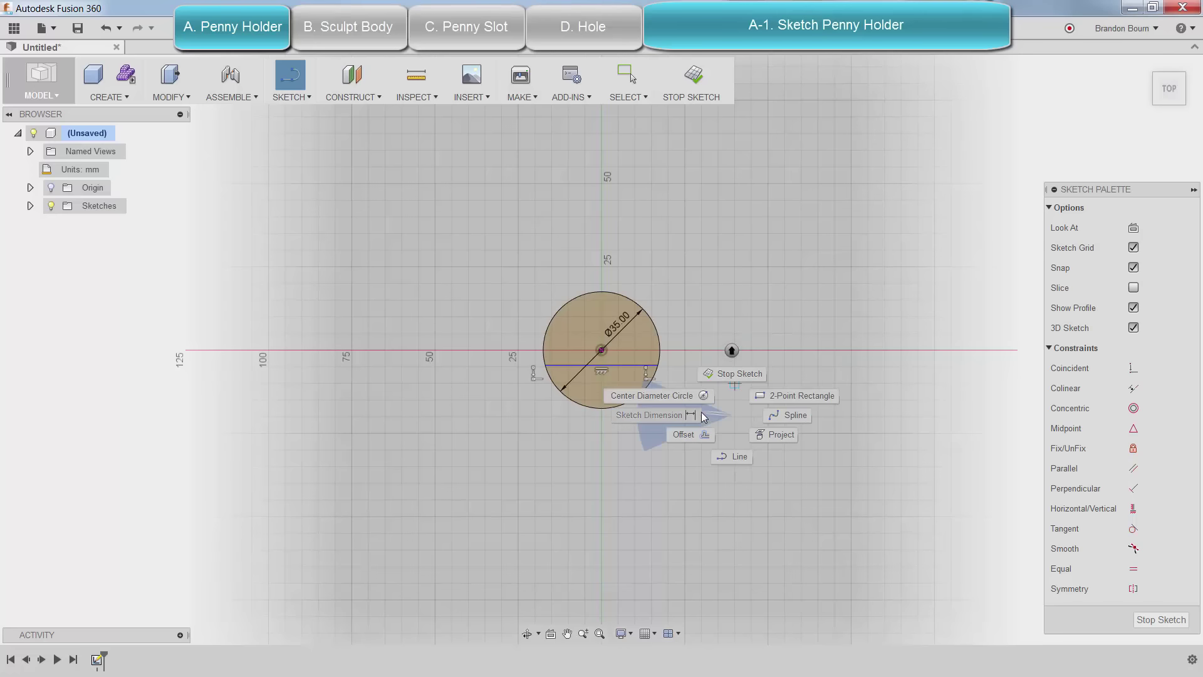
left_click(704, 416)
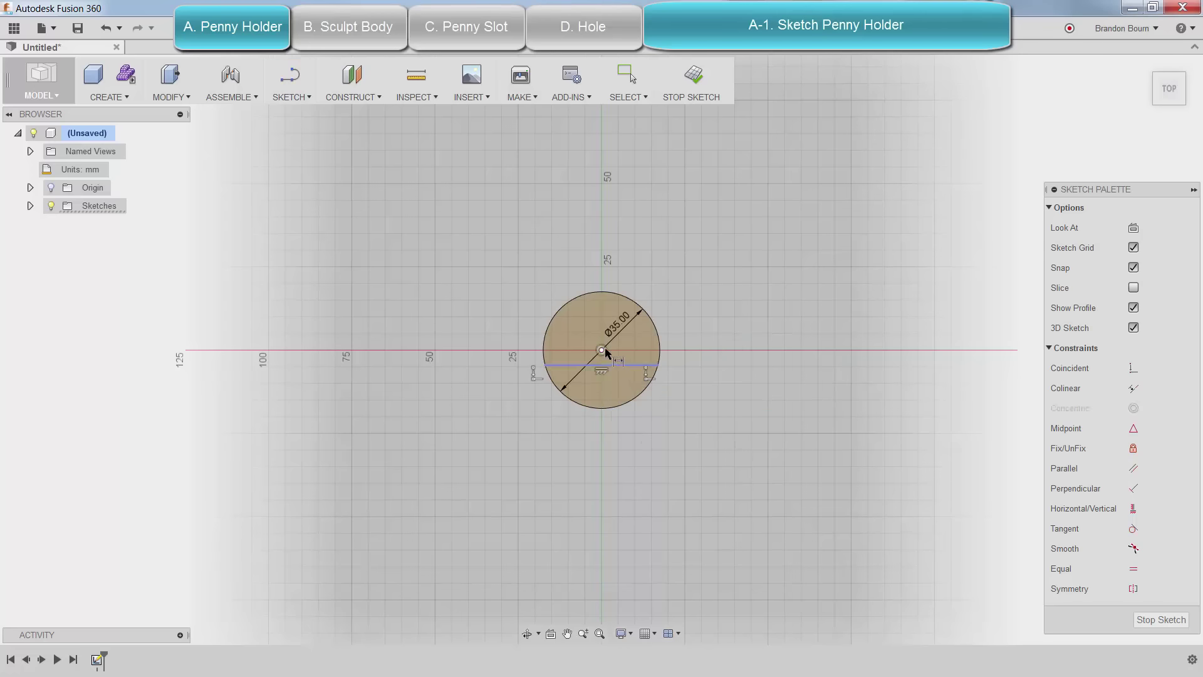
left_click(603, 350)
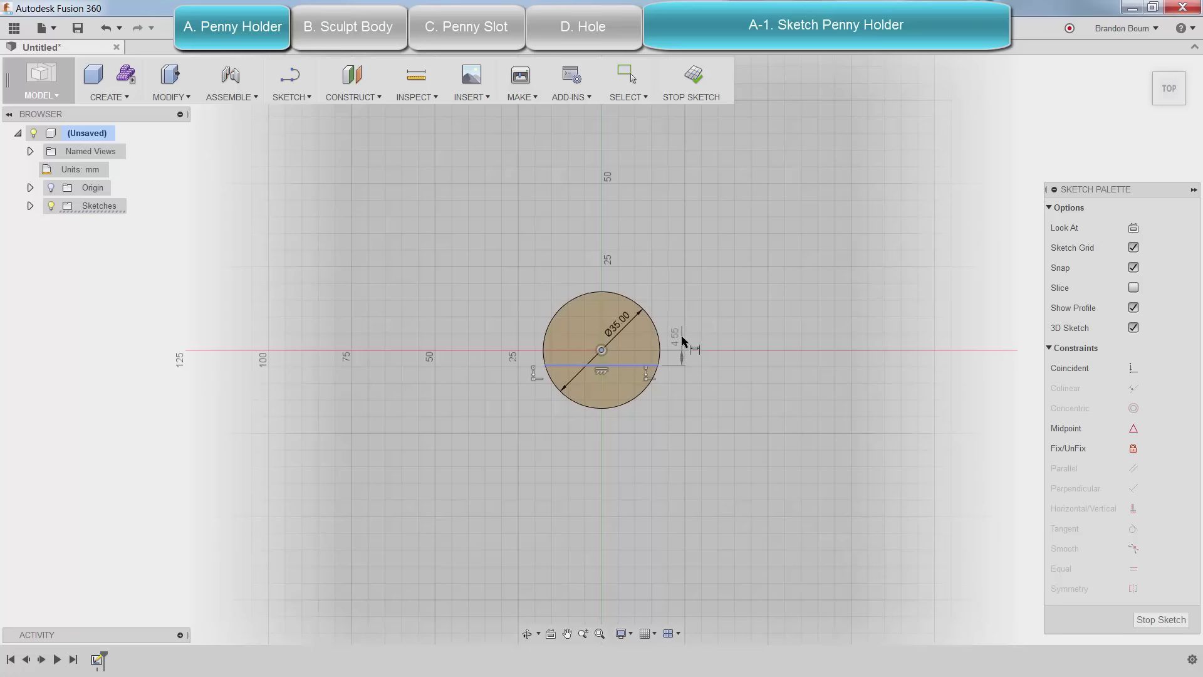
left_click(682, 340)
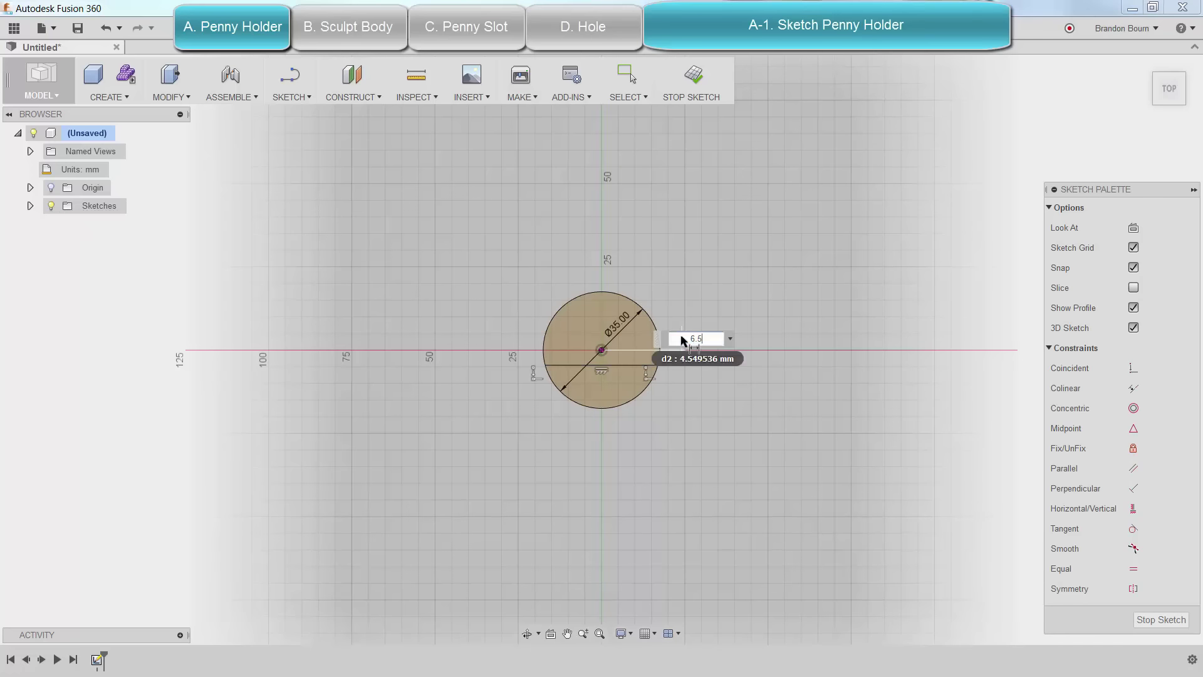
key("Return")
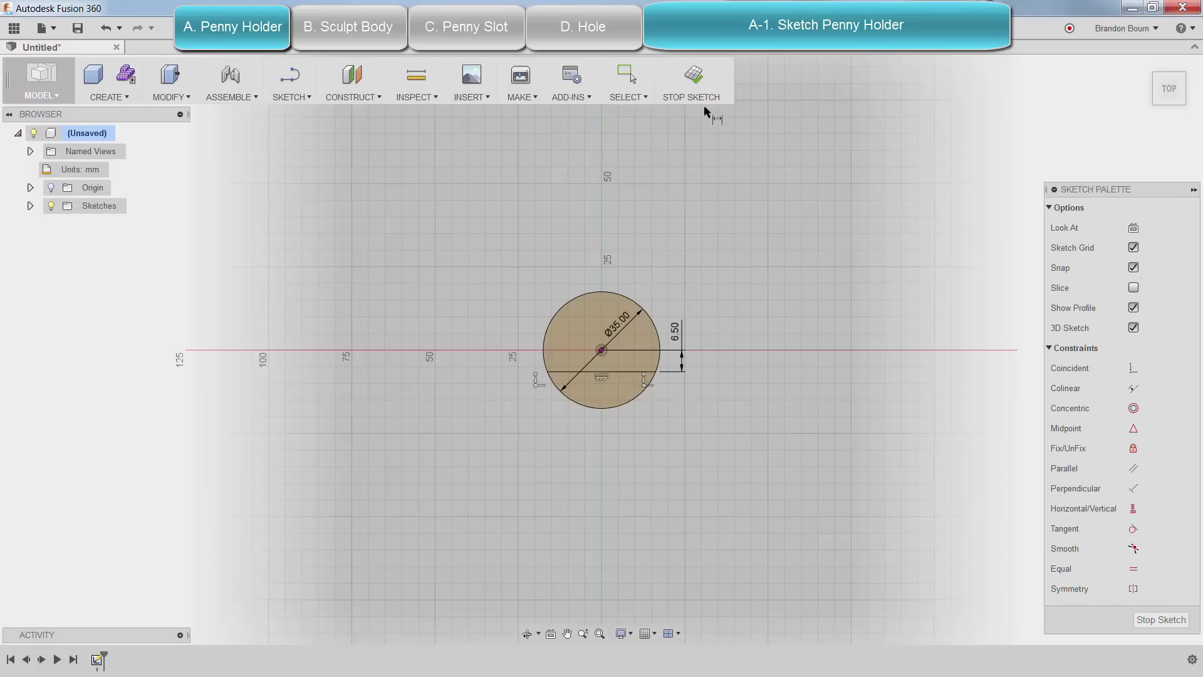
left_click(695, 77)
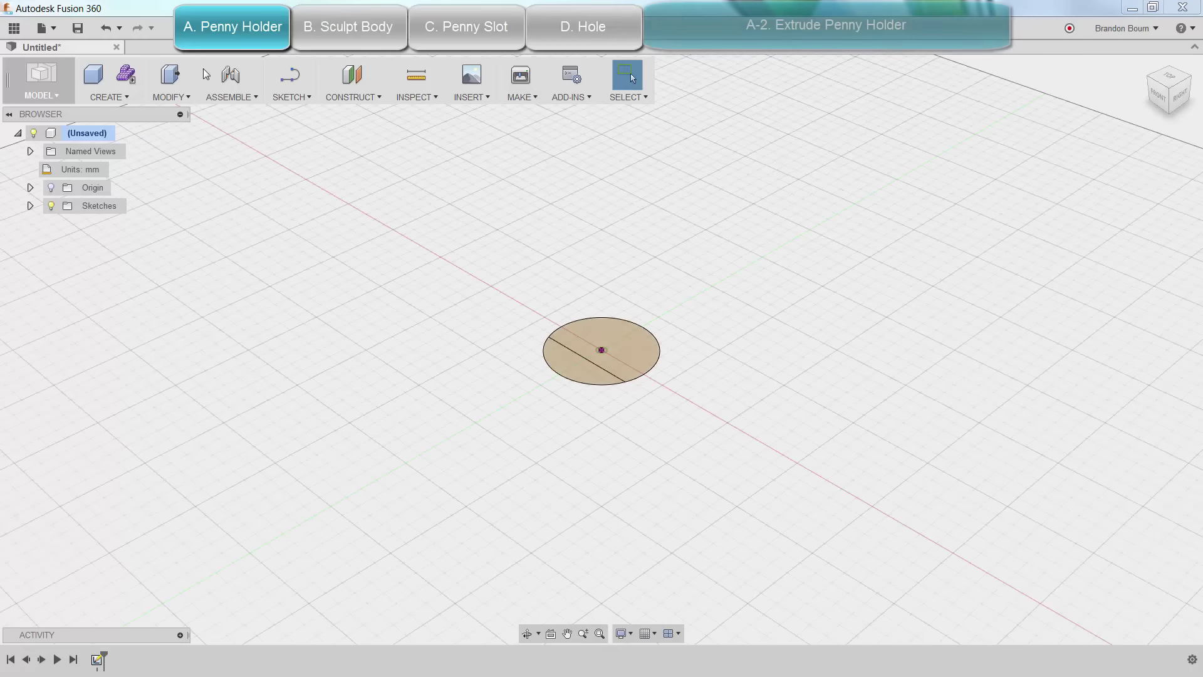
Press Pull the smaller chord segment 2 mm symmetrically into a new body, then zoom to fit.
left_click(170, 74)
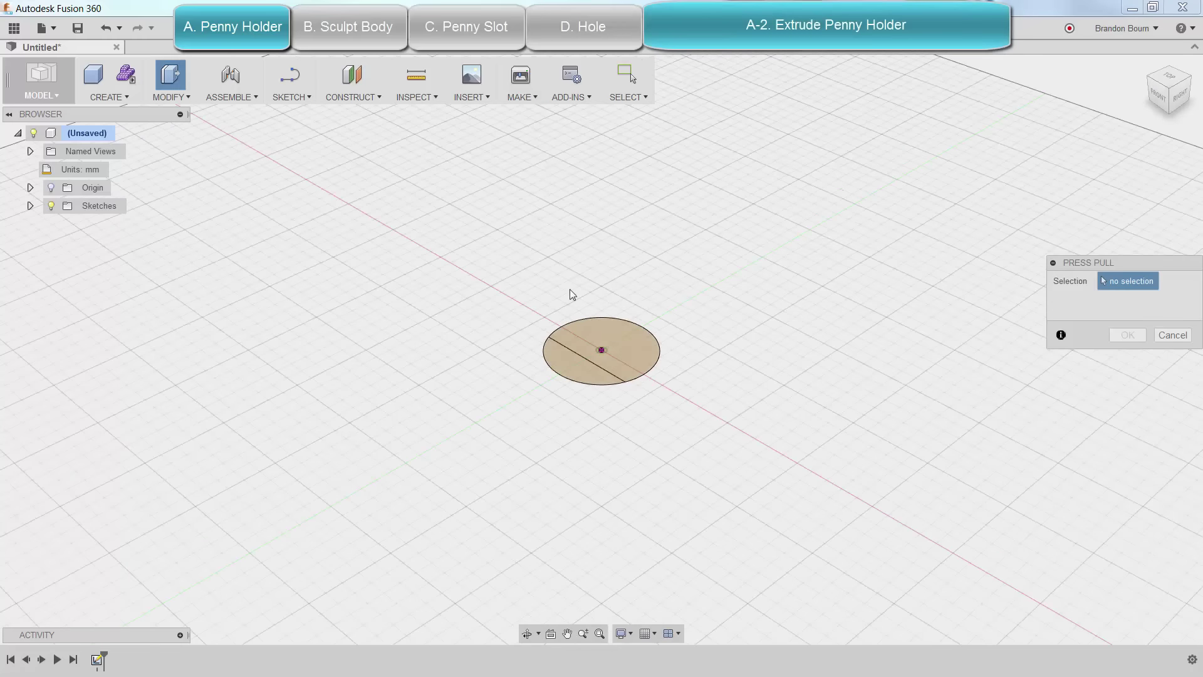
left_click(586, 367)
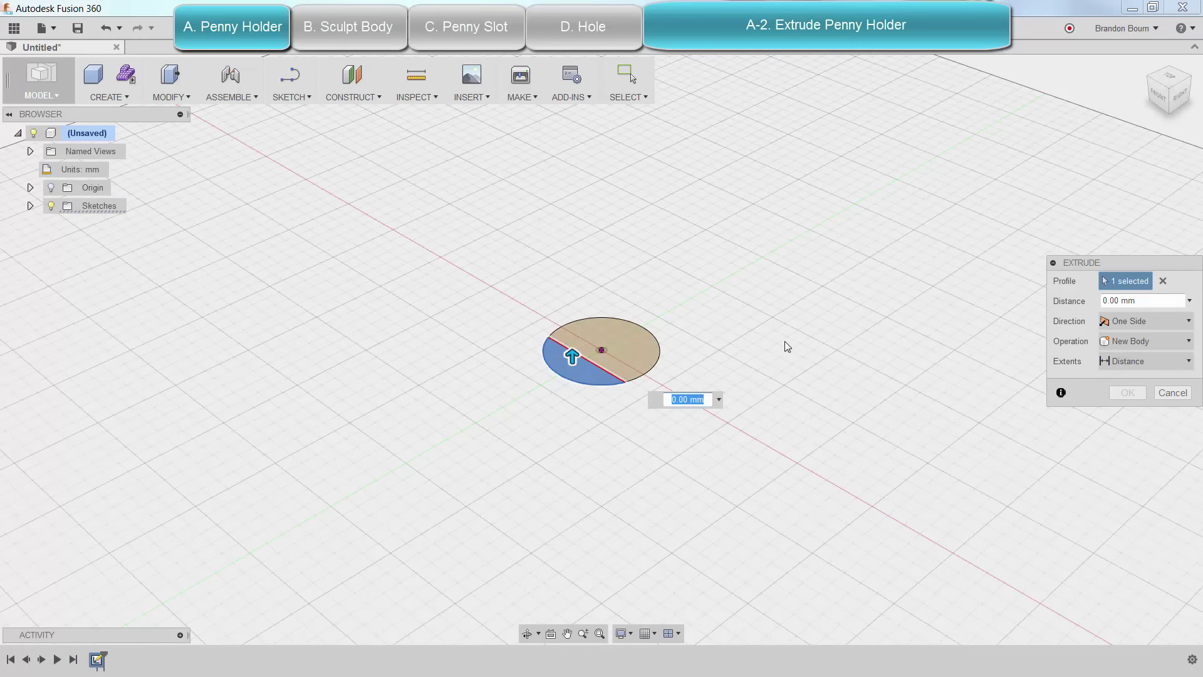
type("2")
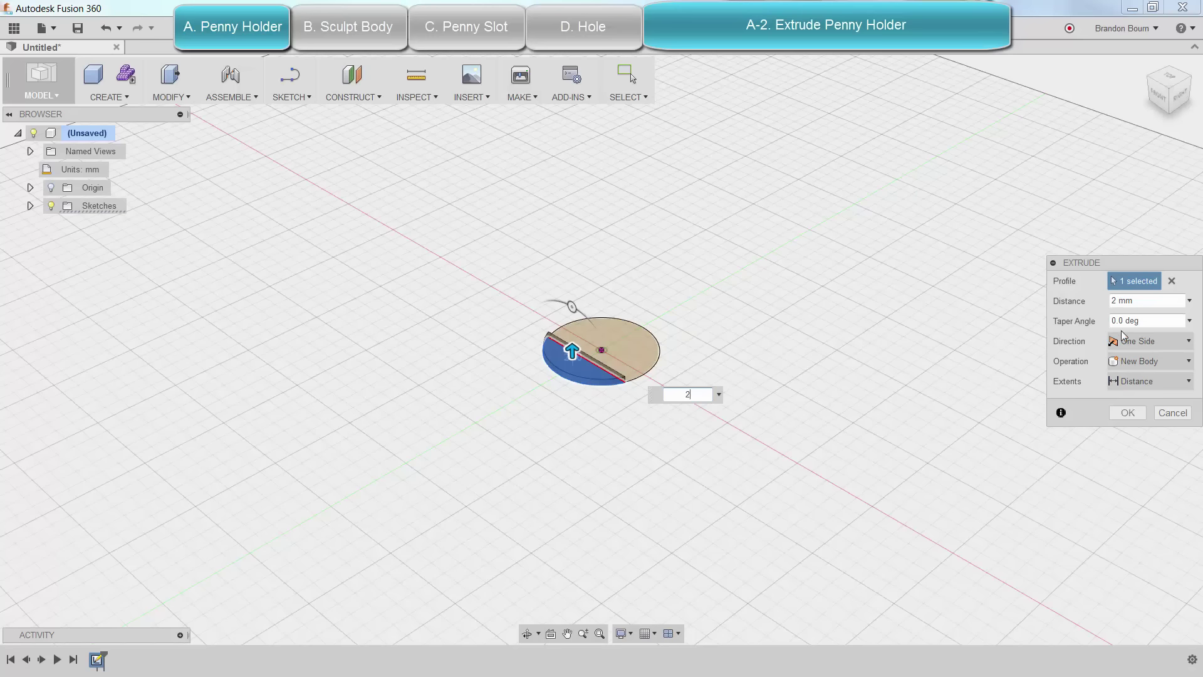
left_click(1137, 344)
left_click(1137, 396)
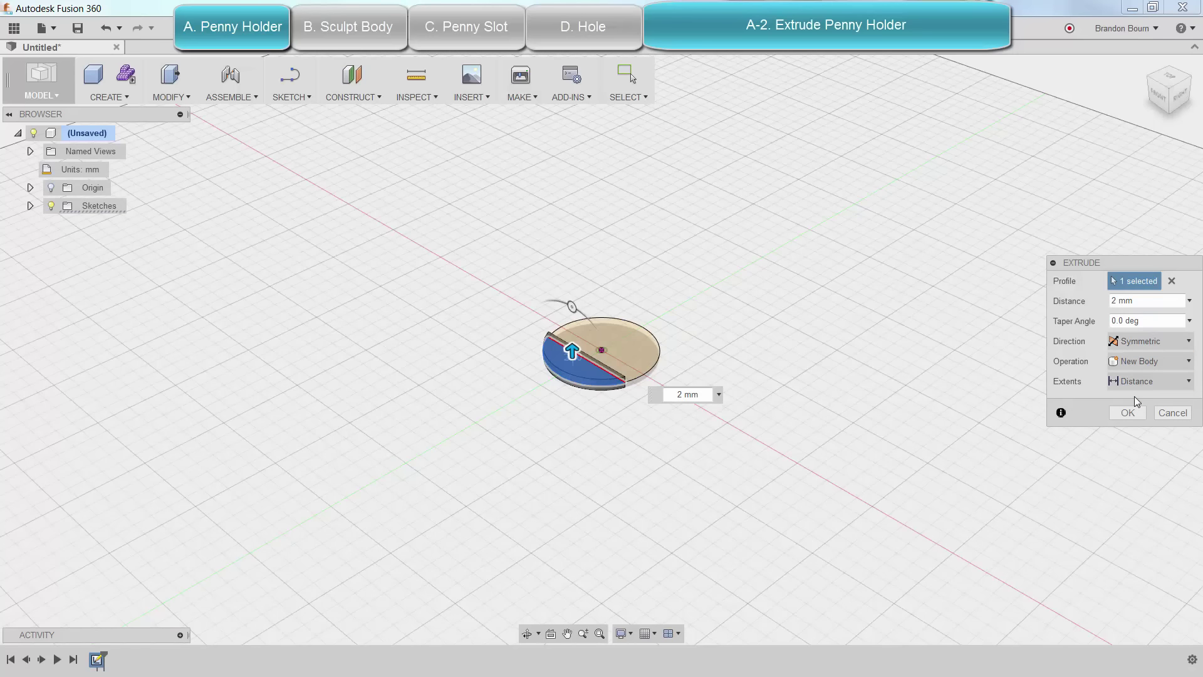
left_click(1132, 413)
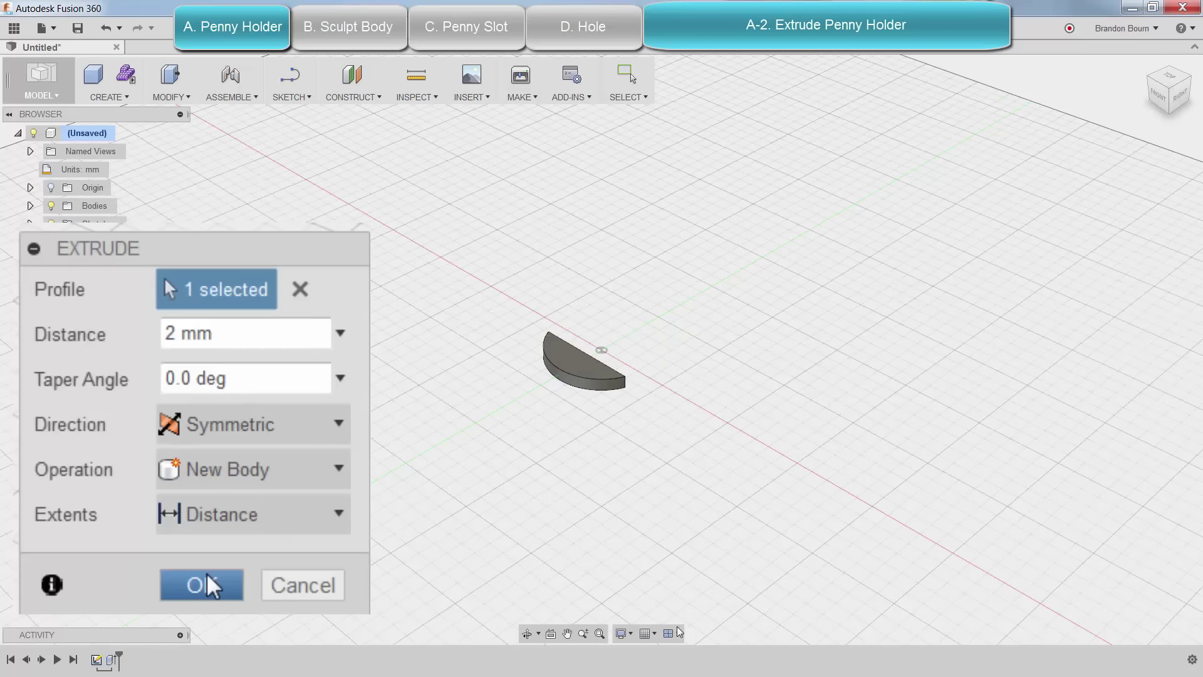
left_click(600, 634)
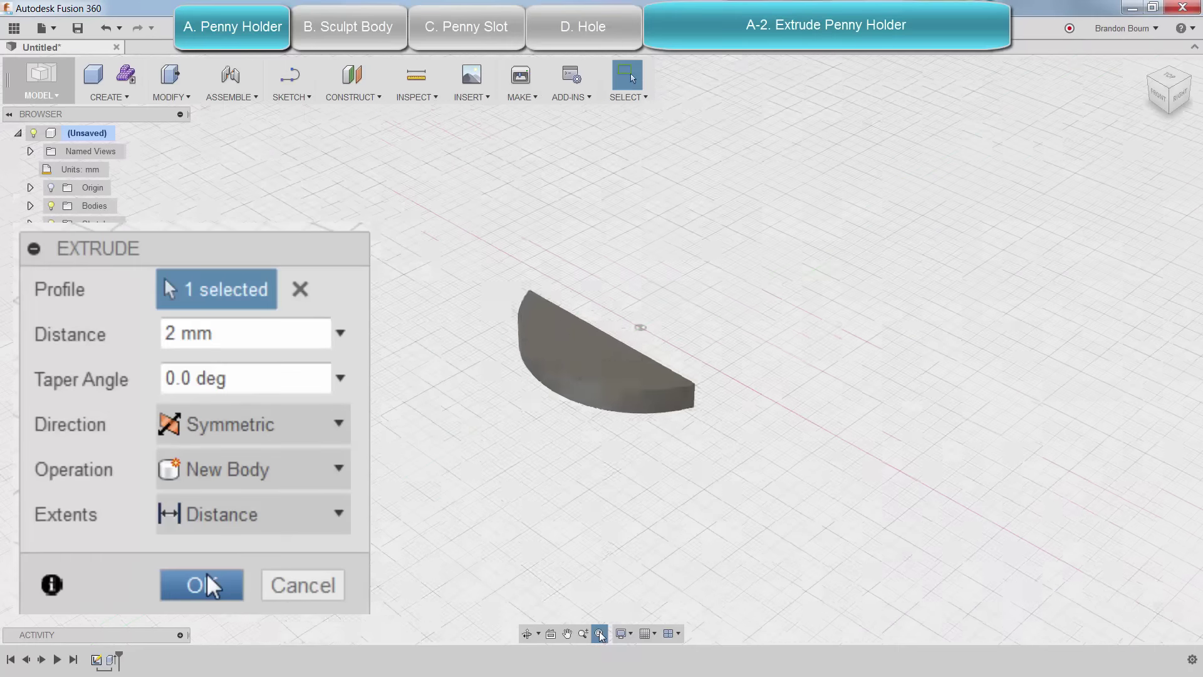
In the Form workspace, extrude Sketch1's circle into an 8-face, 2 mm symmetric cylinder.
left_click(126, 74)
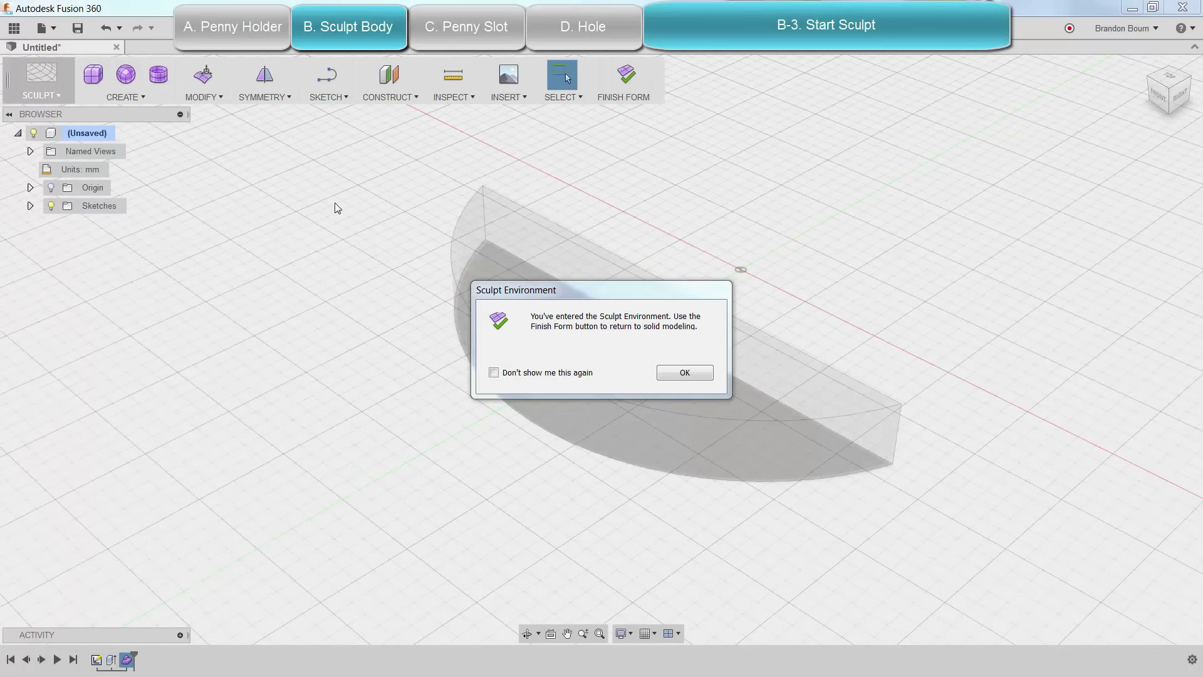
left_click(684, 372)
left_click(158, 99)
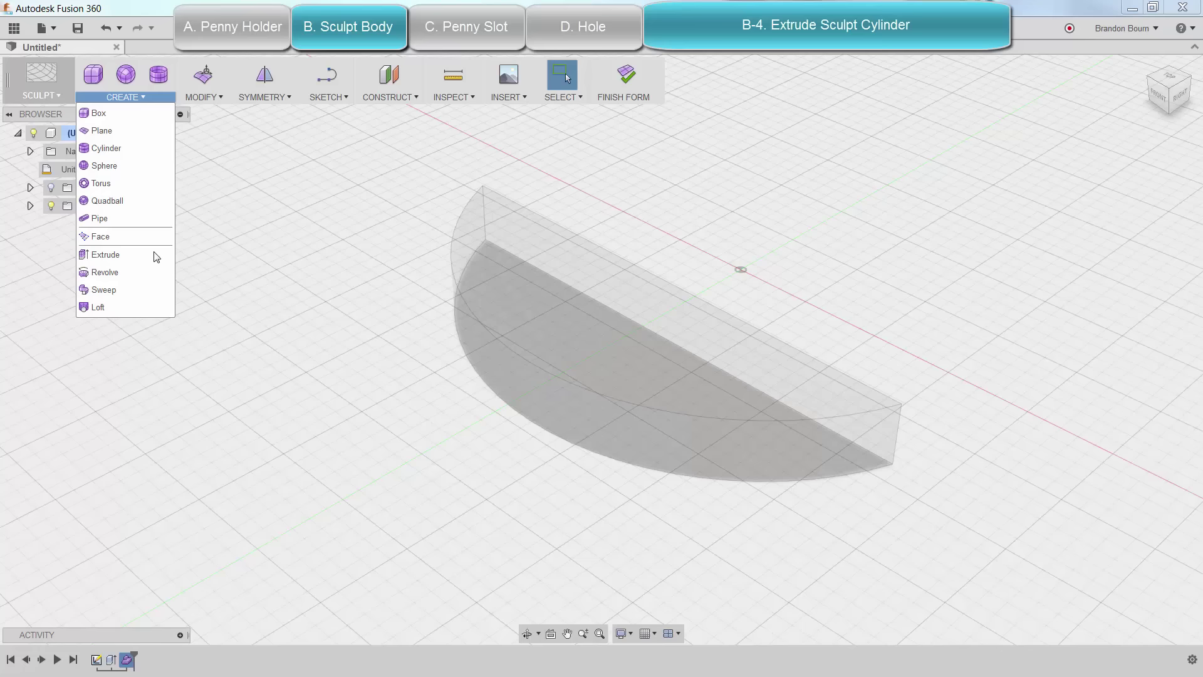
left_click(149, 255)
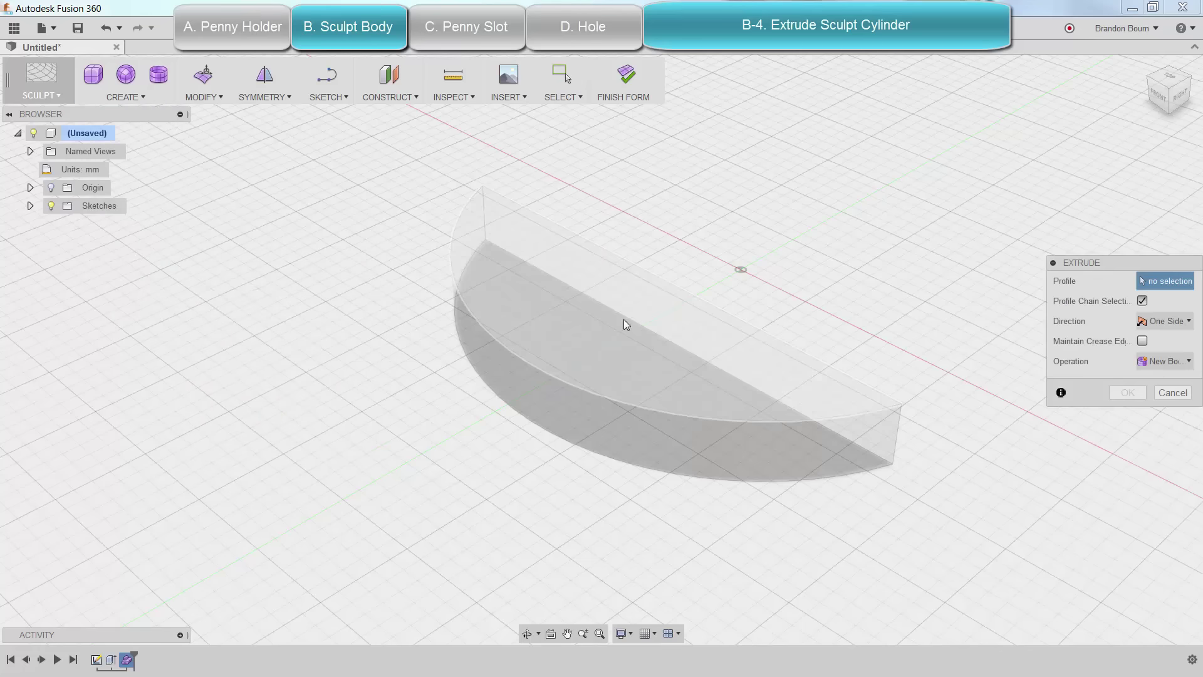
left_click(30, 206)
left_click(57, 224)
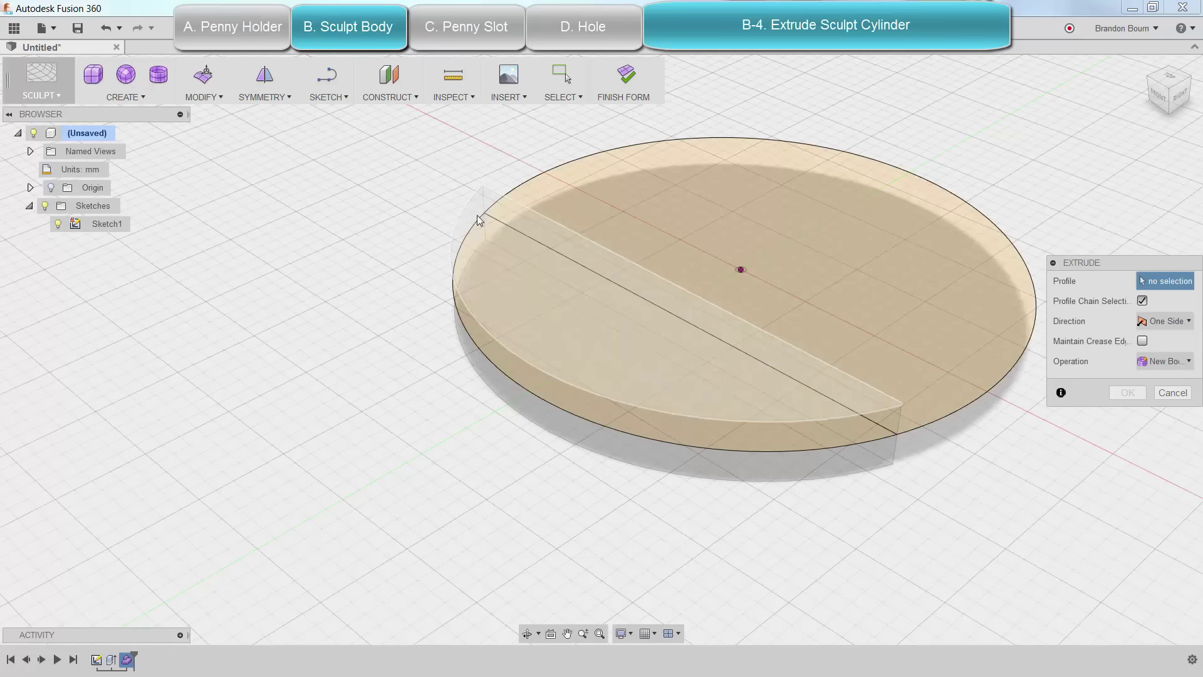
left_click(525, 187)
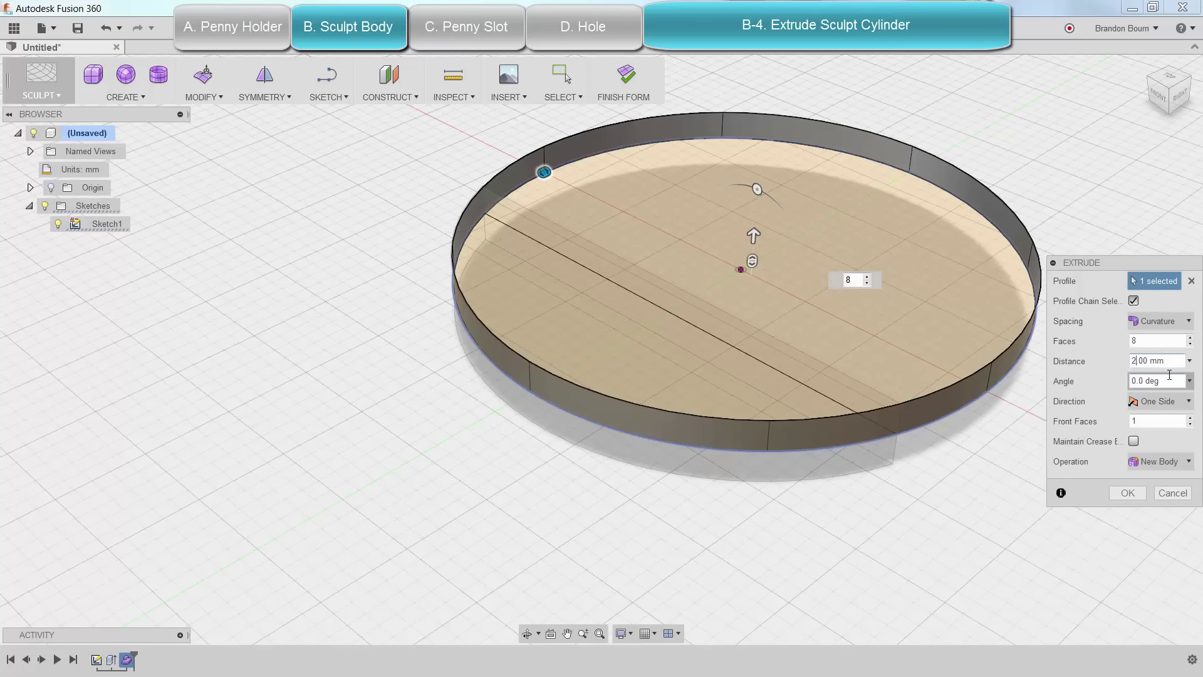
left_click(1178, 402)
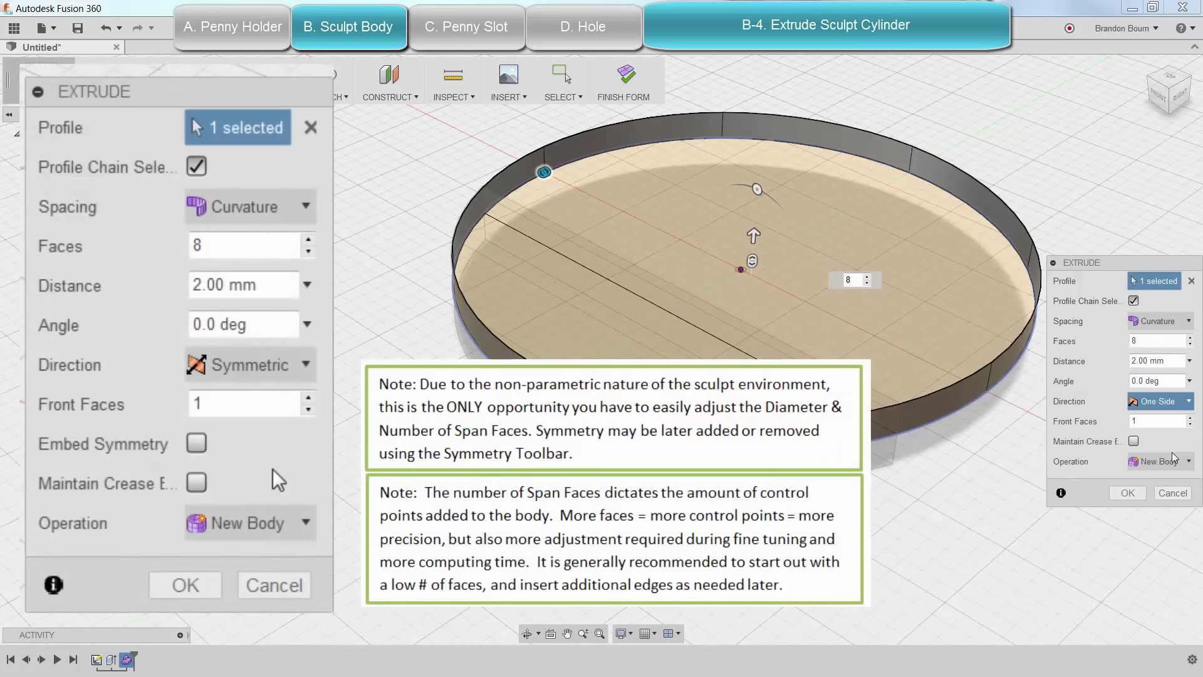
left_click(1172, 456)
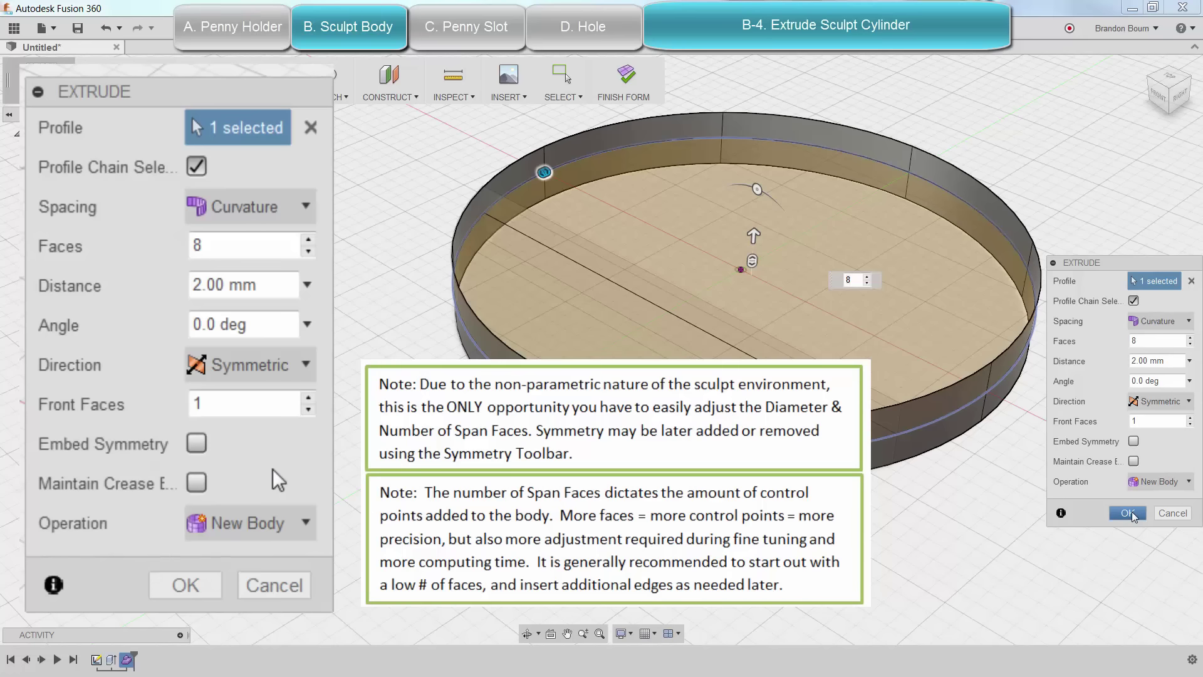
left_click(1128, 513)
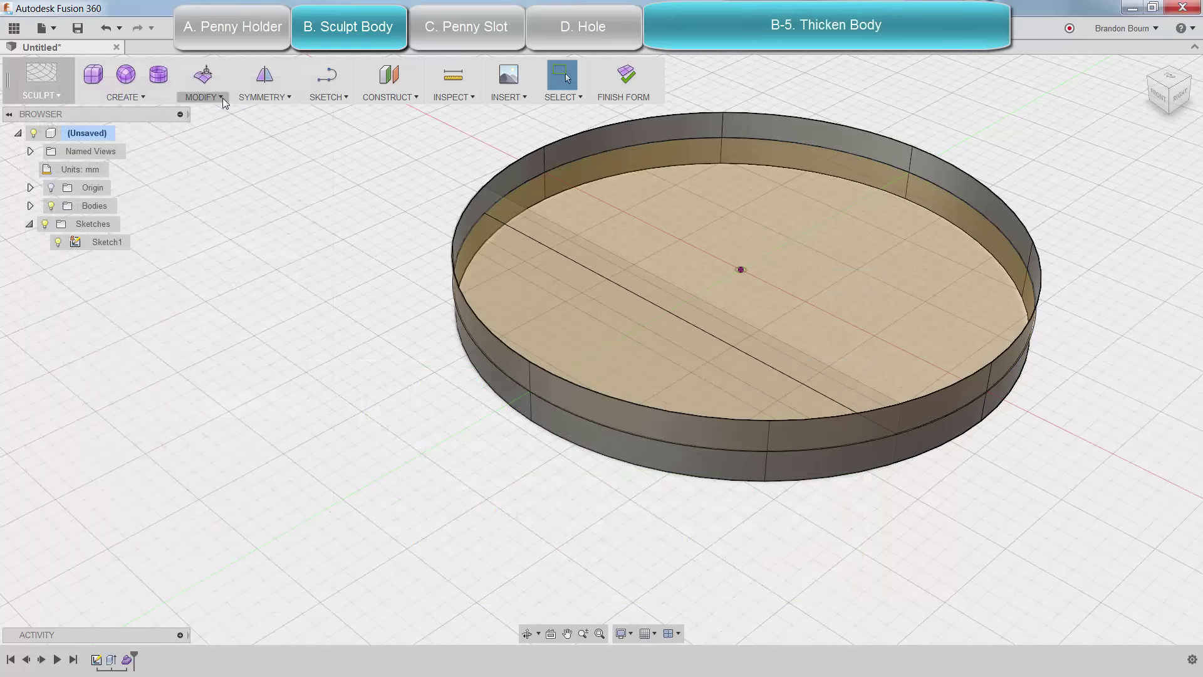
Thicken the T-Spline cylinder body to 5 mm.
left_click(223, 98)
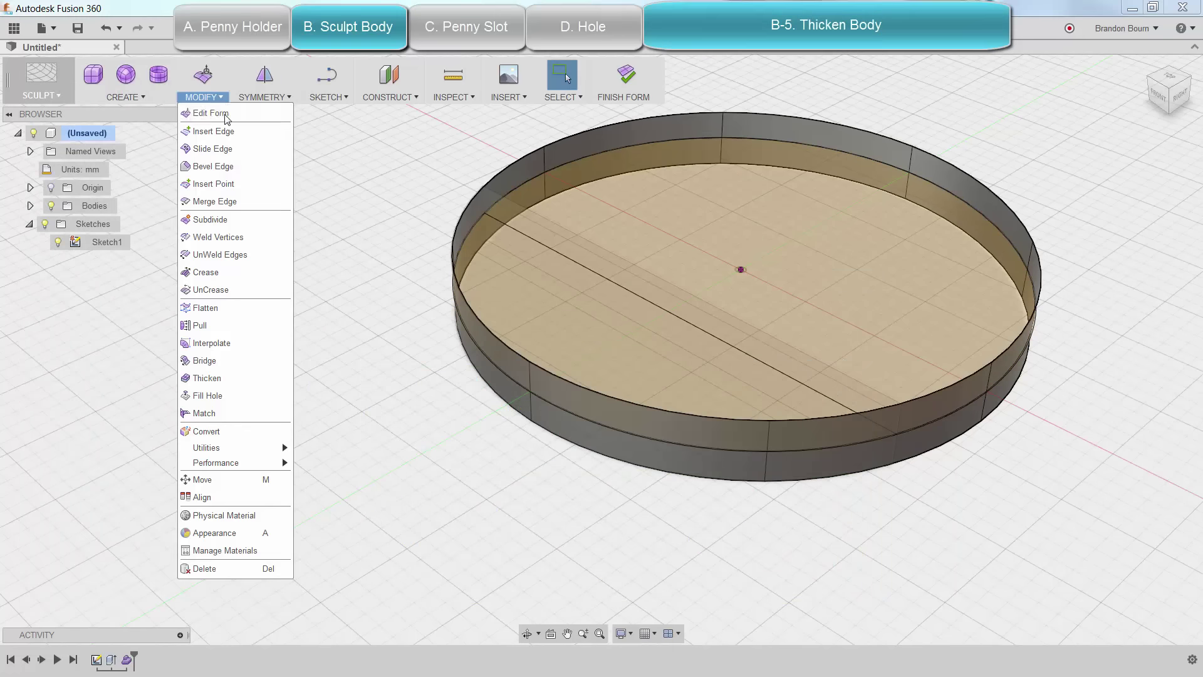
left_click(243, 371)
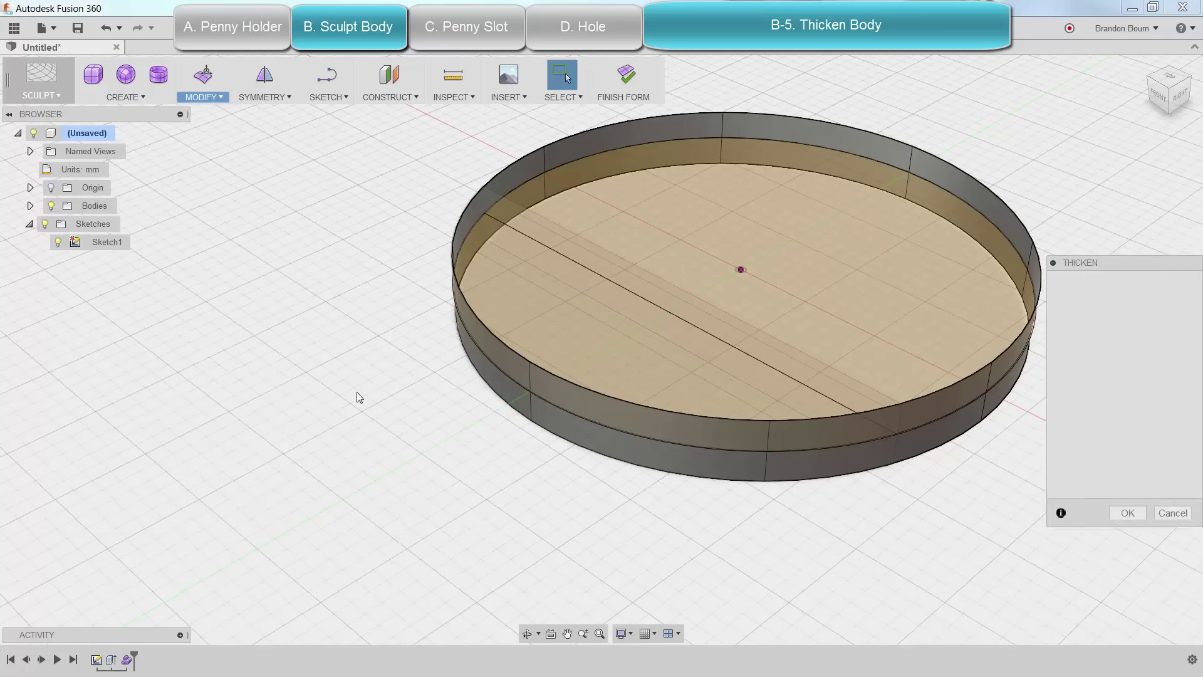
left_click(507, 378)
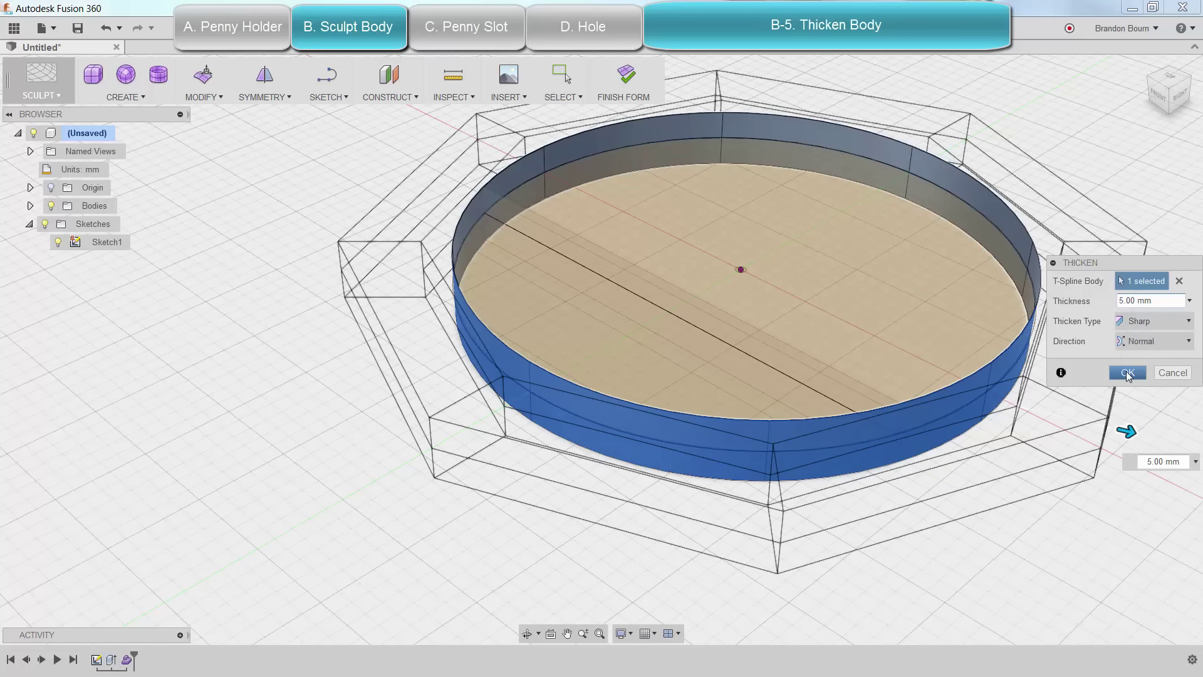
left_click(1127, 373)
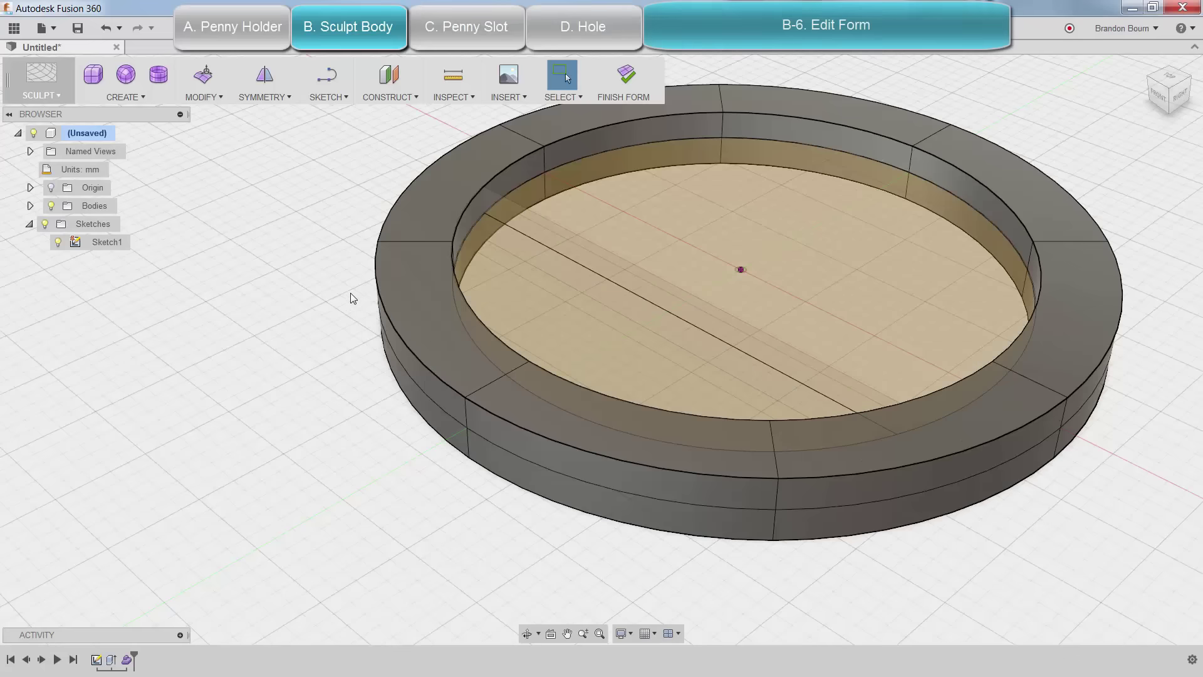
With Edit Form, select four lower side faces and pull them out about 8 mm.
right_click(336, 246)
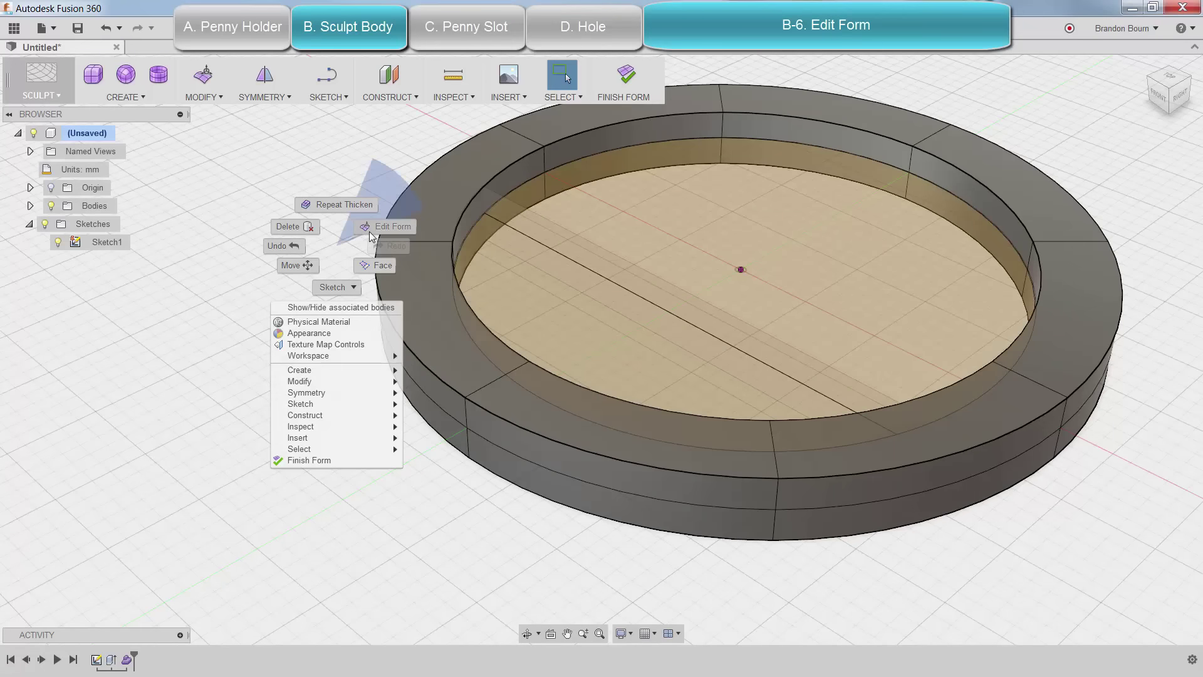
left_click(370, 231)
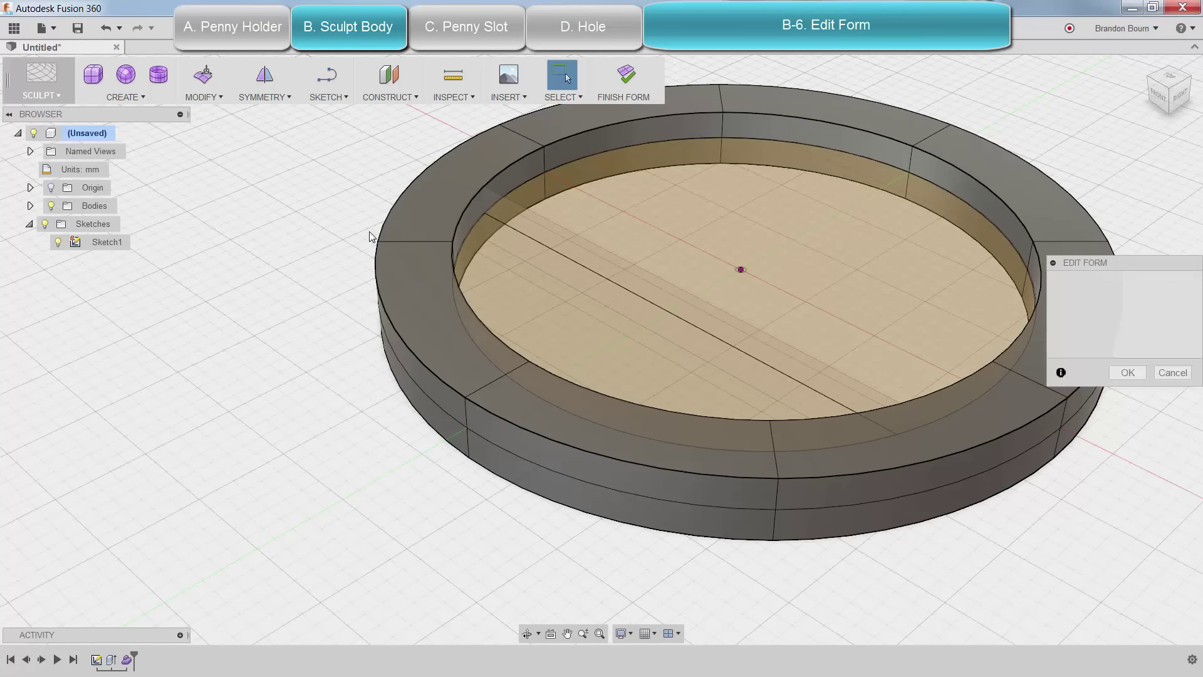
left_click(416, 374)
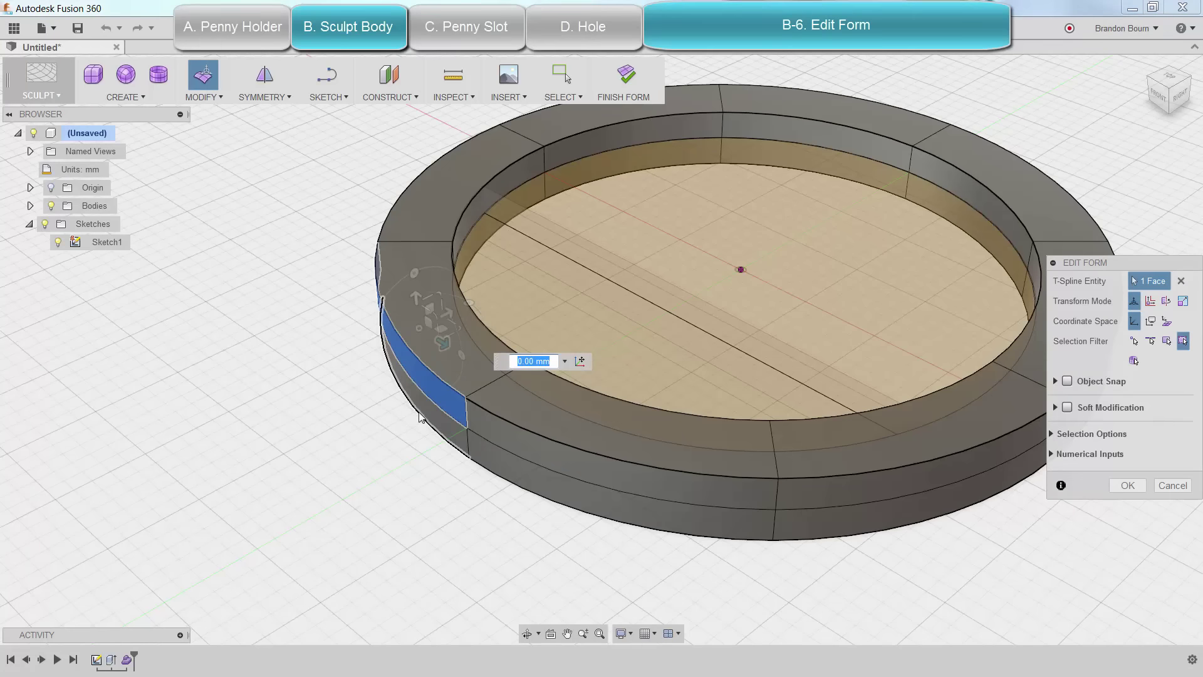
left_click(426, 410, "shift")
left_click(488, 446, "shift")
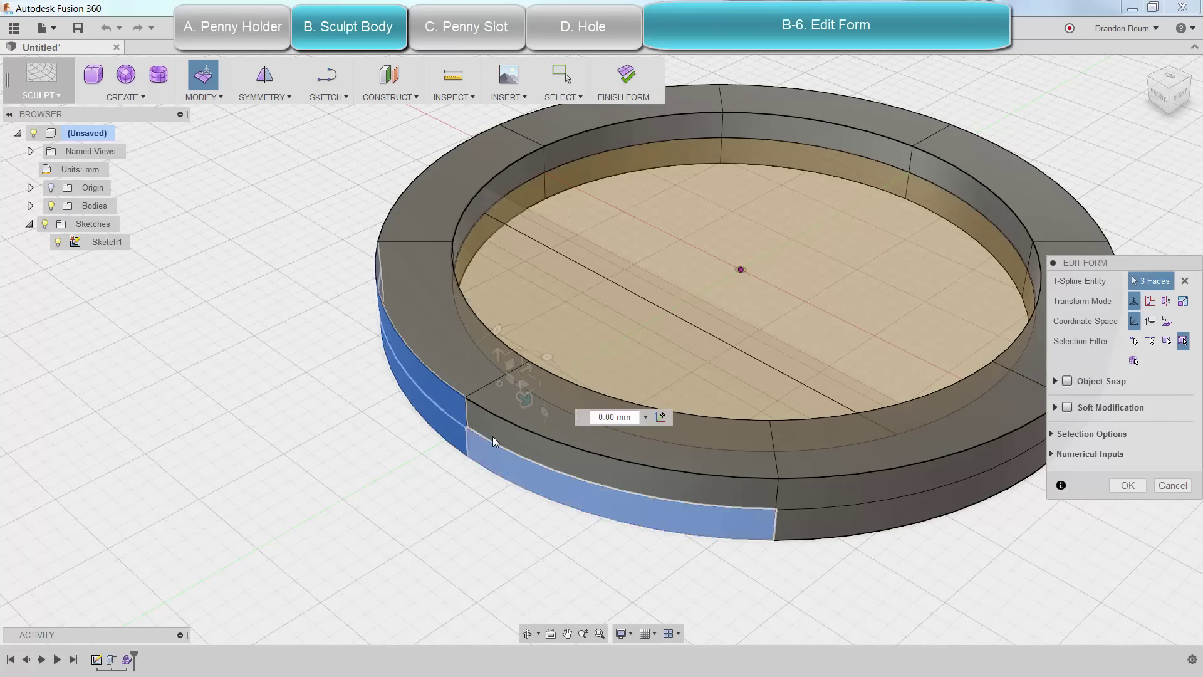
left_click(496, 431, "shift")
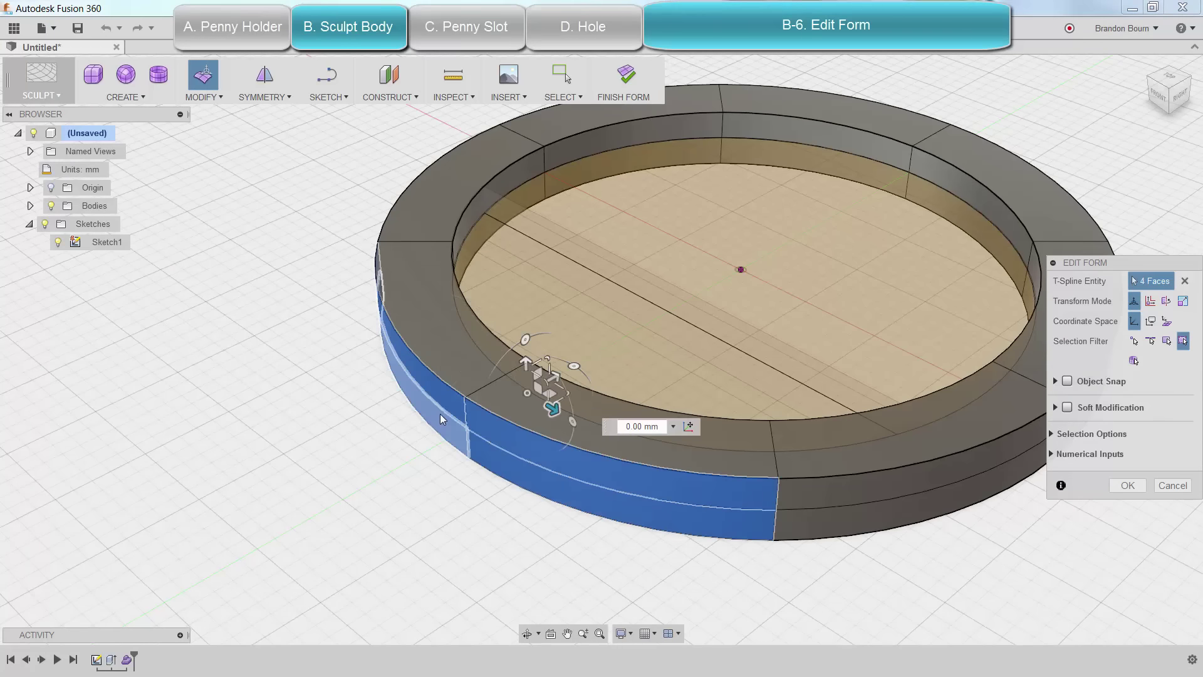
left_click_drag(555, 376, 419, 451)
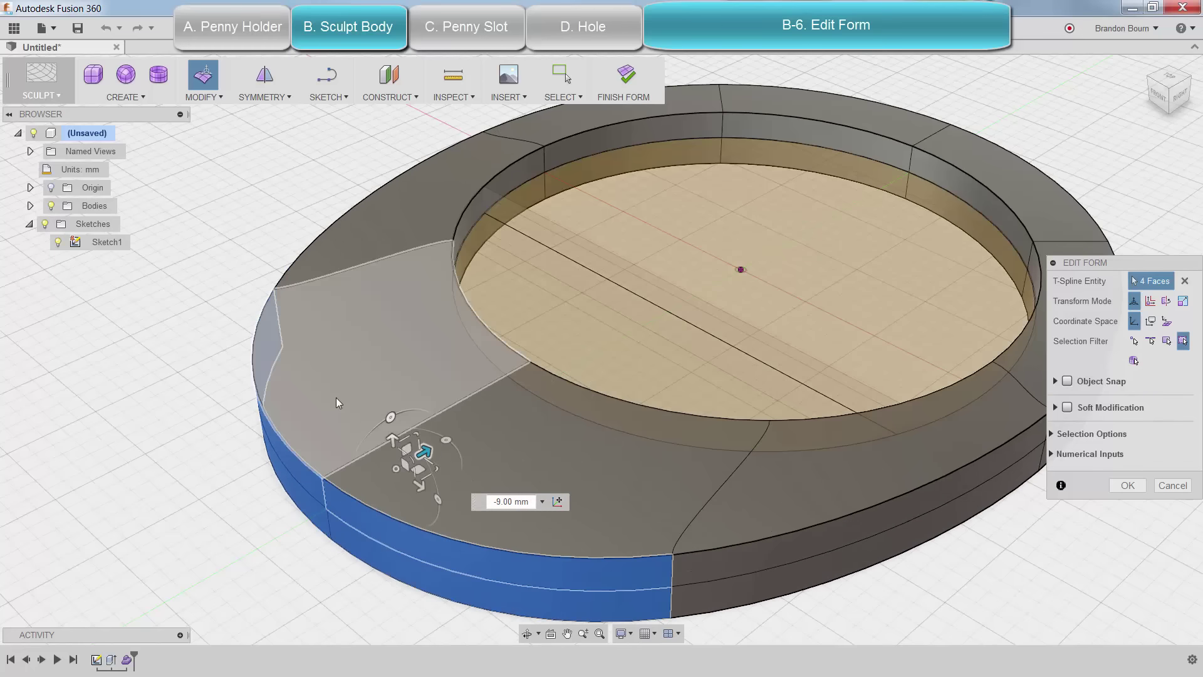
Scale the outer edge loops down slightly to about 0.95 and confirm the edit.
double_click(341, 522)
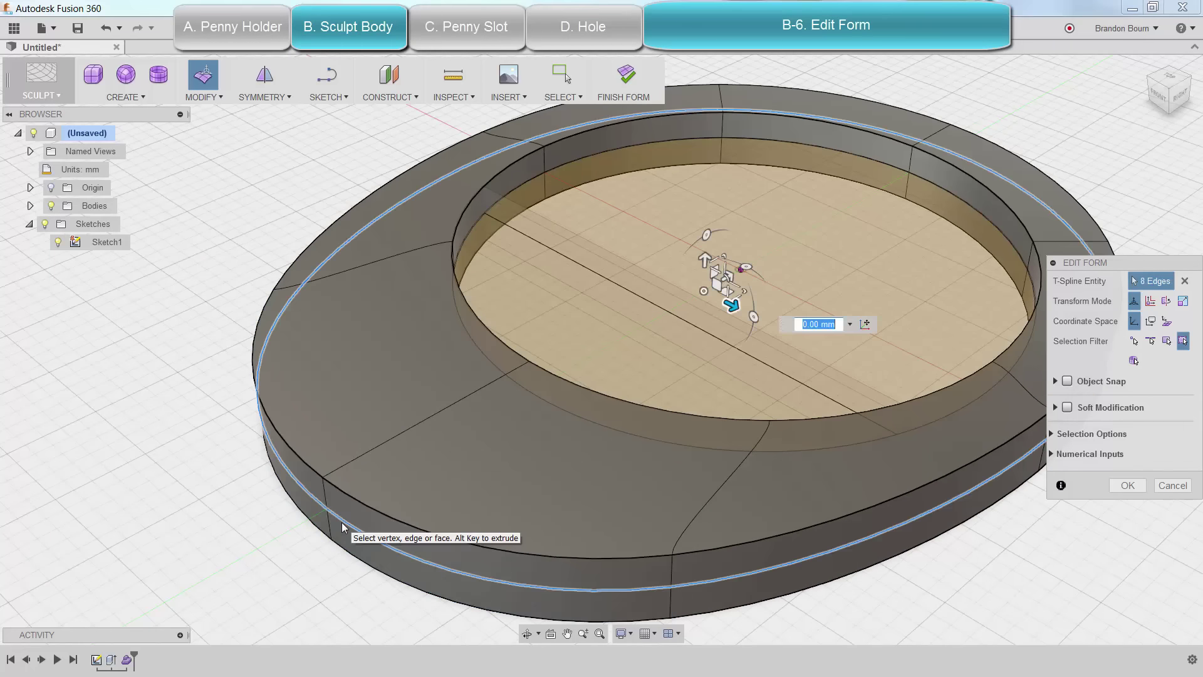
left_click_drag(698, 293, 690, 295)
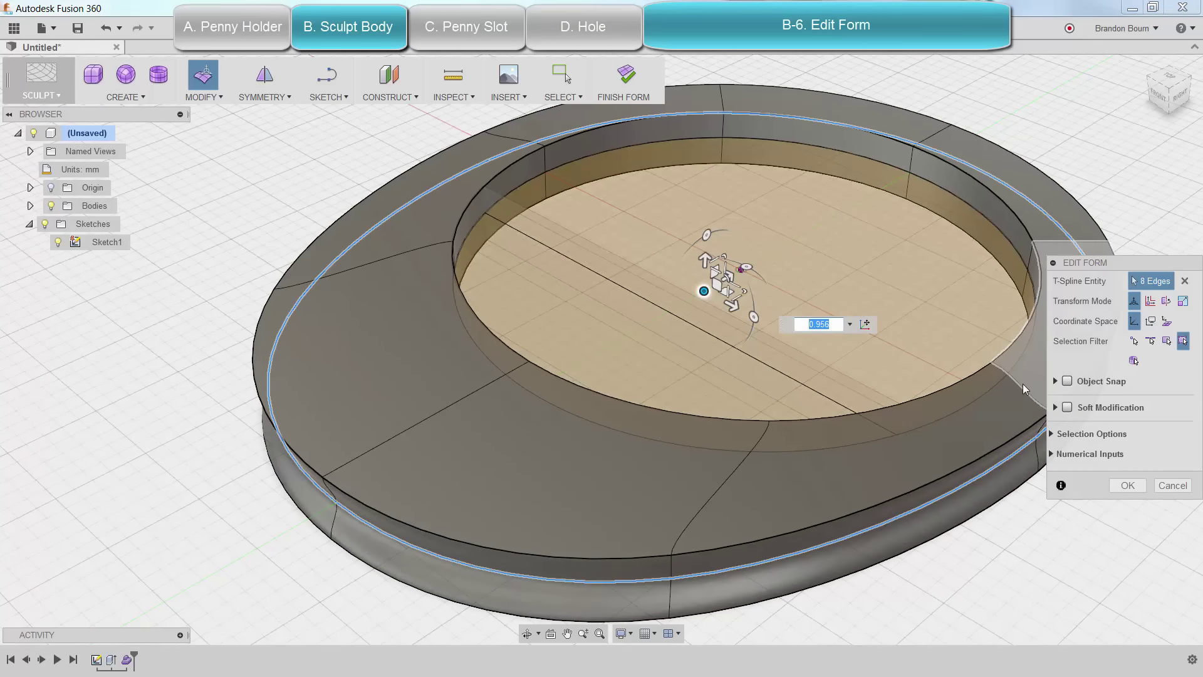
left_click(1129, 484)
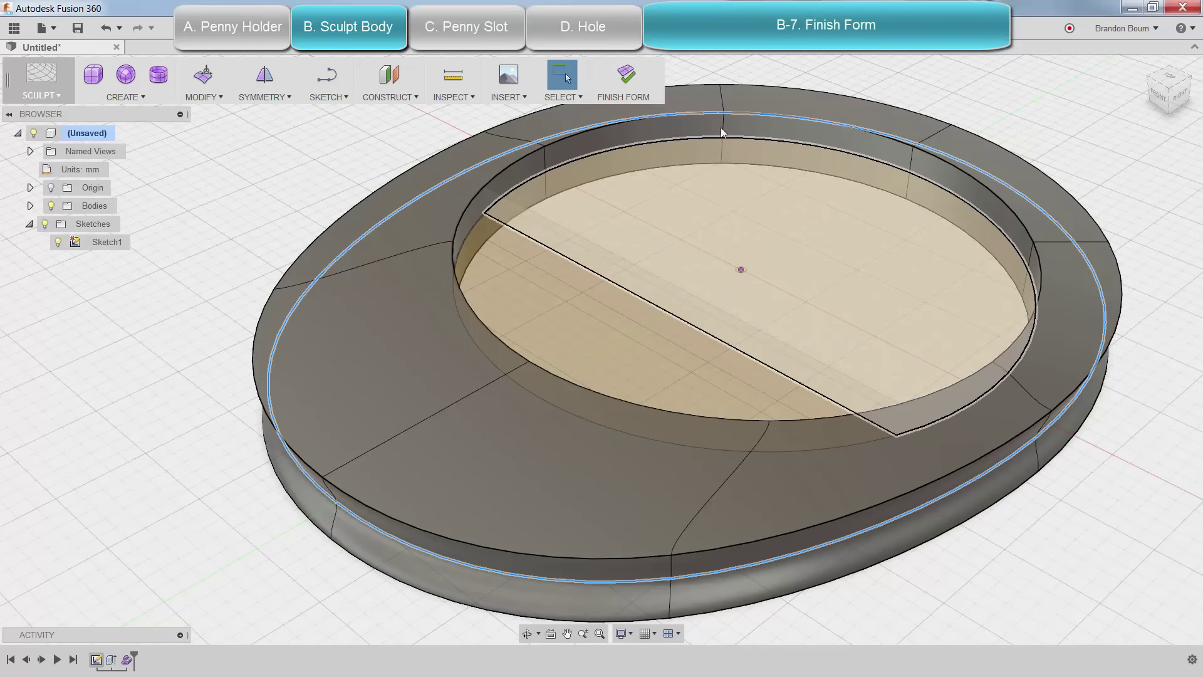
Finish the form and Join the sculpted cylinder to the main half-disc body.
left_click(626, 76)
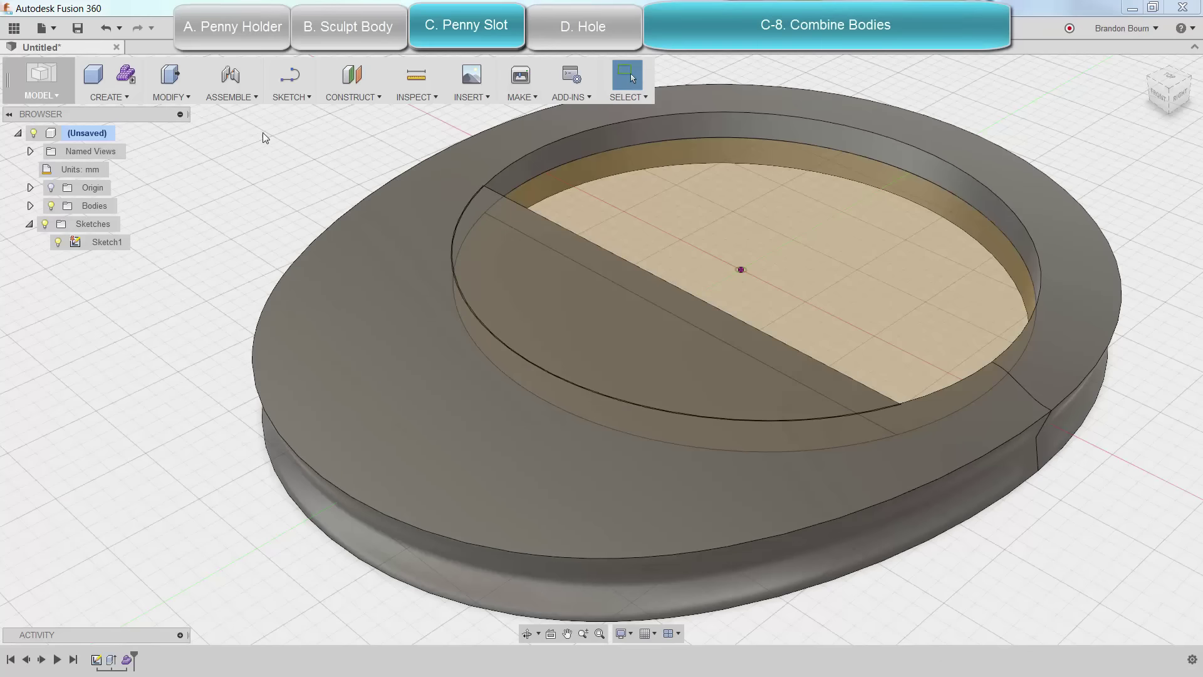
left_click(173, 102)
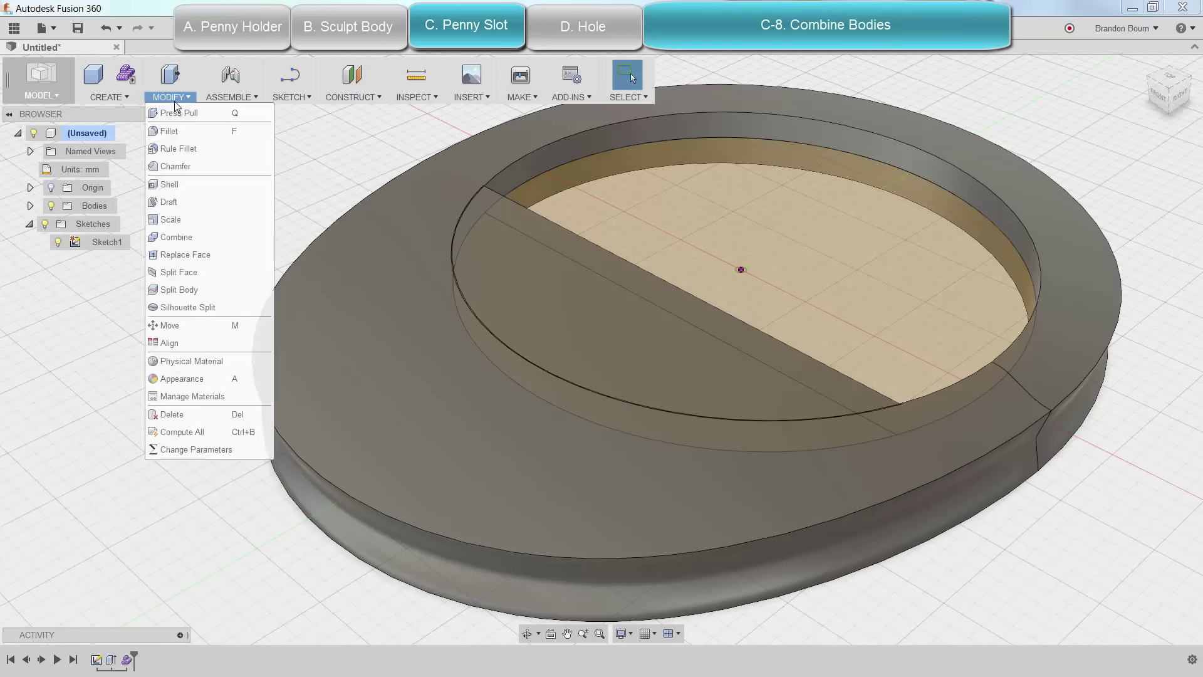
left_click(198, 234)
left_click(467, 331)
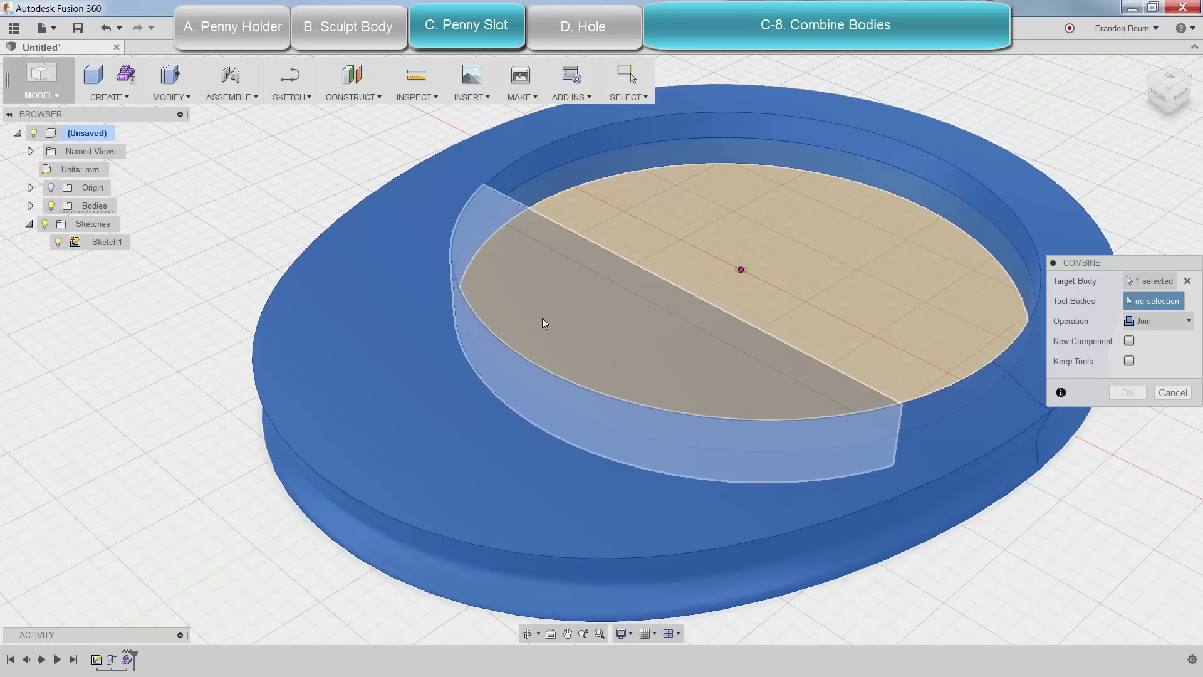
left_click(543, 318)
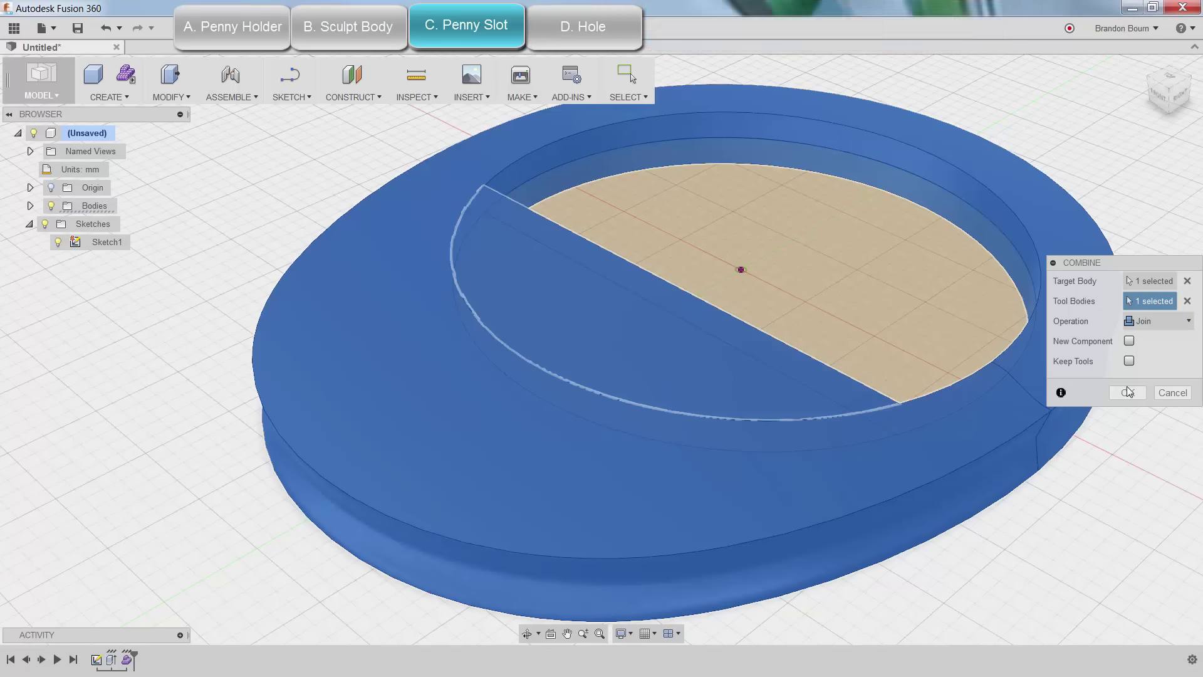
left_click(1129, 392)
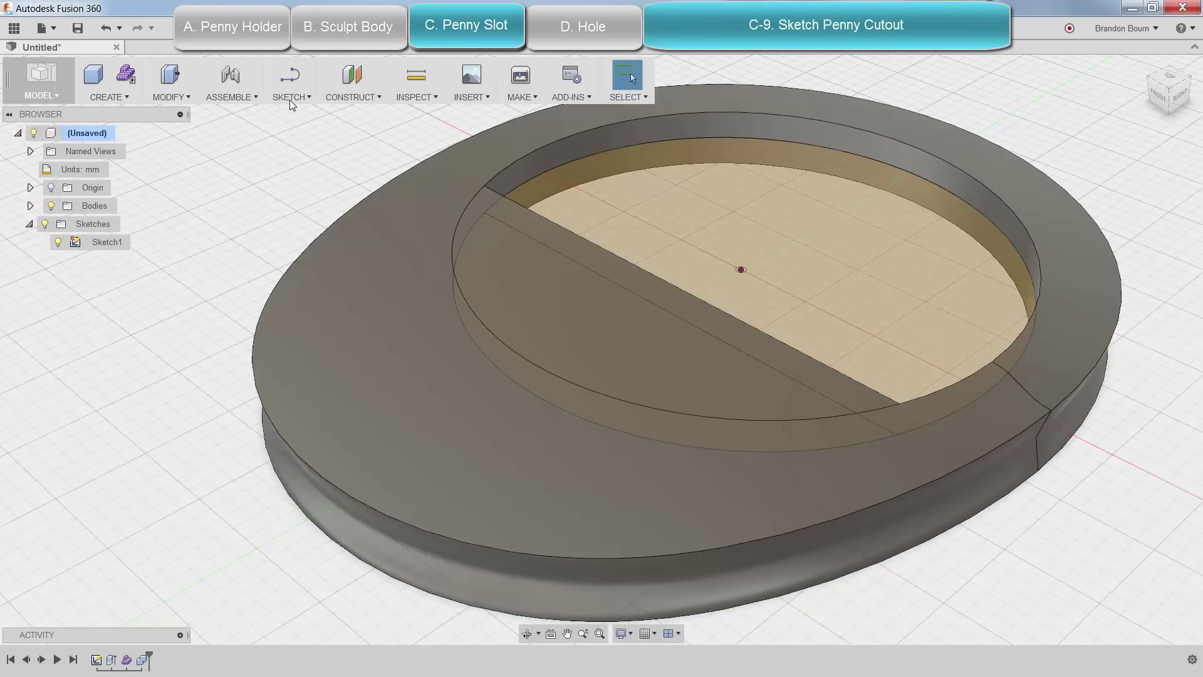
Start a new sketch on the vertical origin plane through the body.
left_click(291, 98)
left_click(276, 112)
mouse_move(476, 351)
middle_mouse_down("shift")
mouse_move(527, 386)
mouse_move(427, 387)
mouse_move(417, 377)
mouse_move(573, 404)
middle_mouse_up("shift")
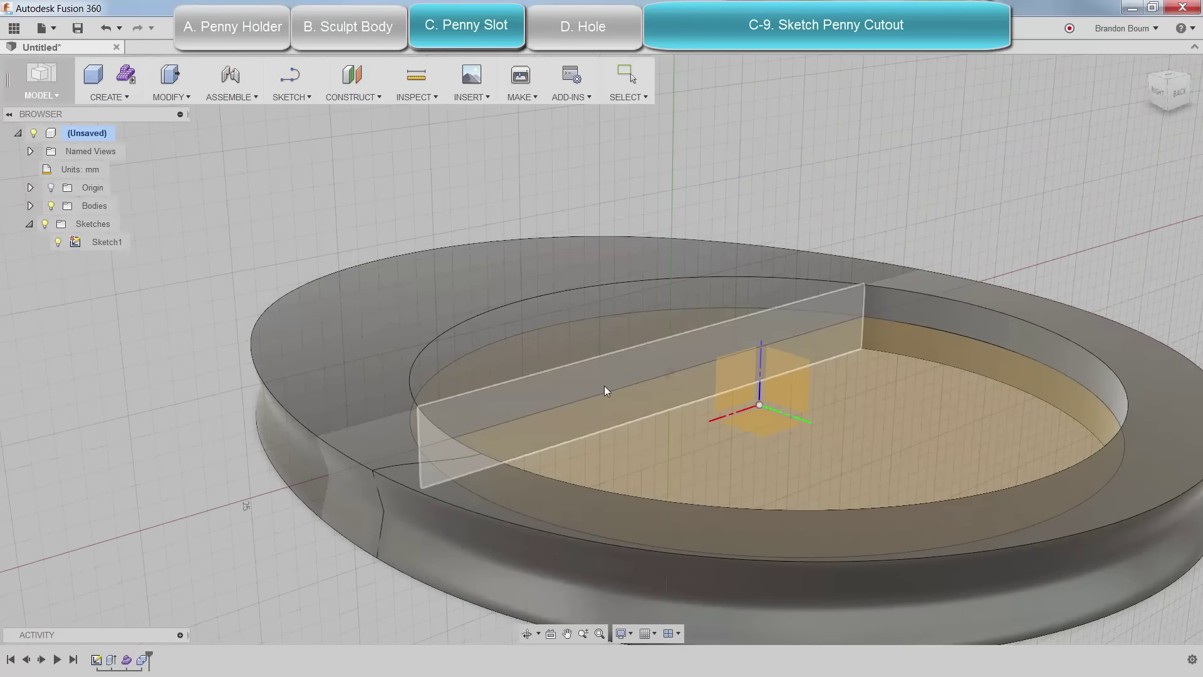
left_click(605, 386)
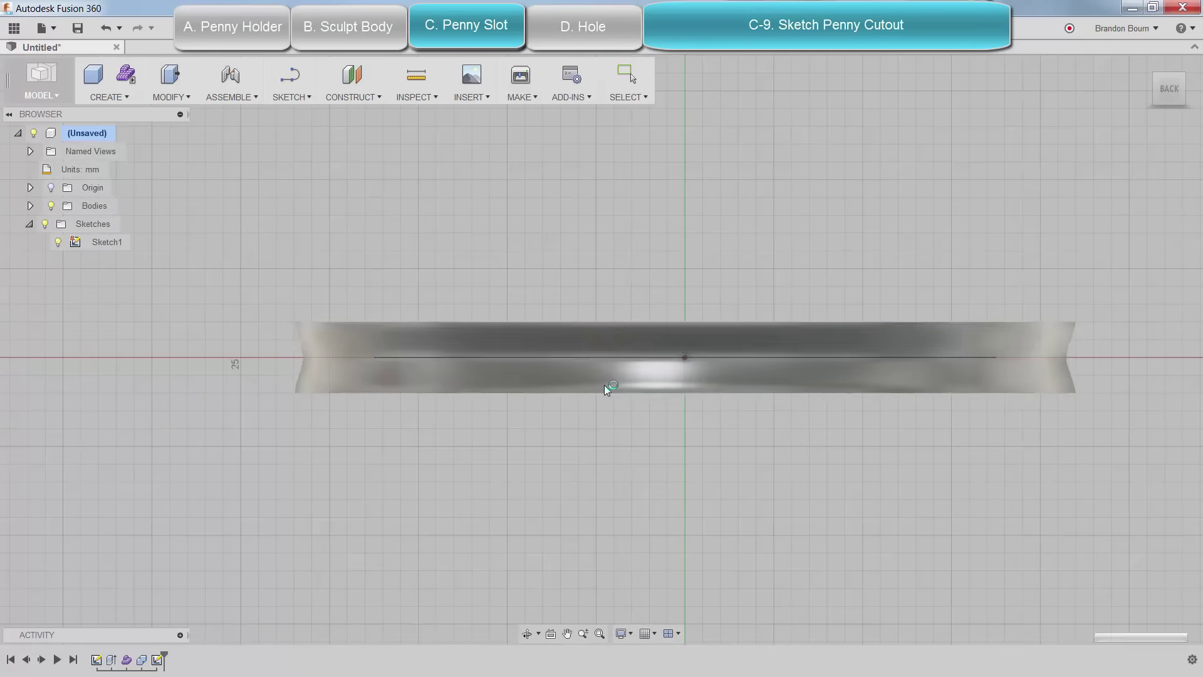
Draw a centre rectangle 1.85 mm by 20 mm at the origin.
left_click(291, 97)
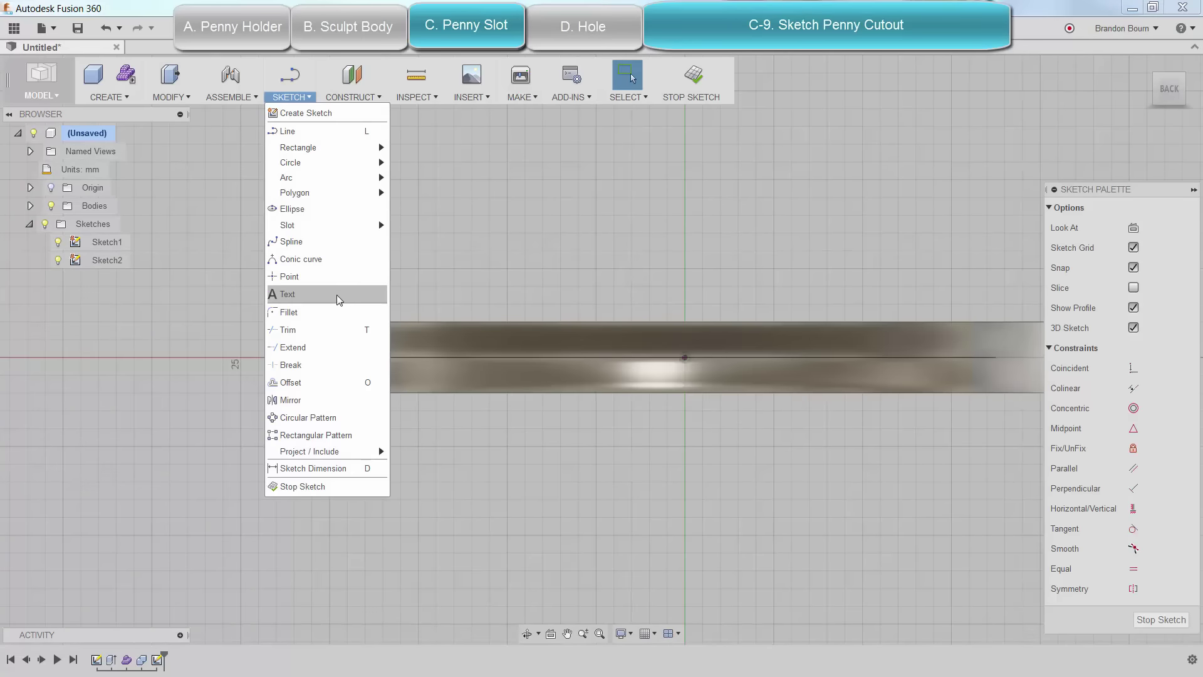
mouse_move(375, 150)
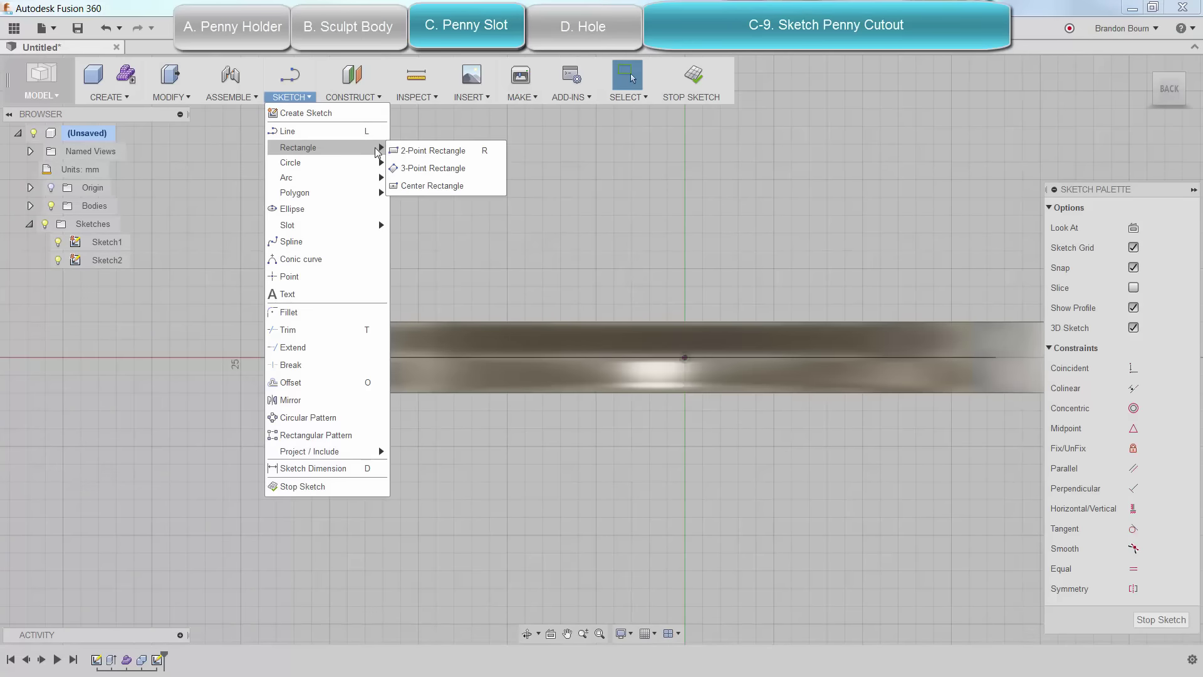
left_click(433, 186)
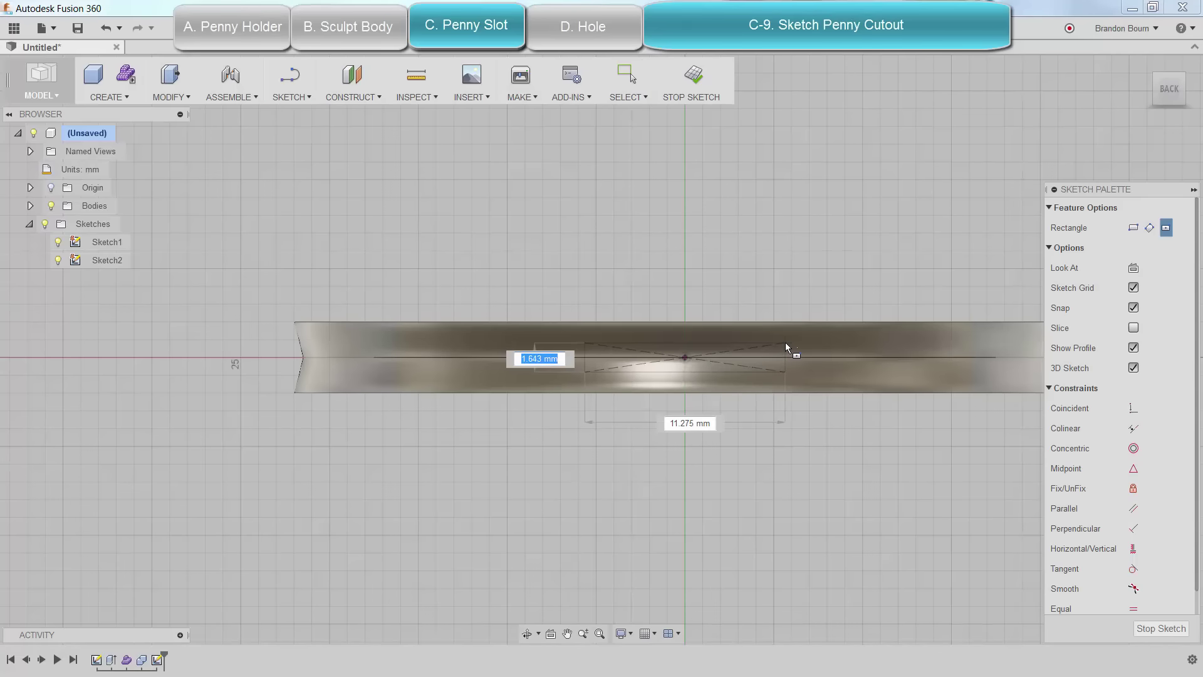
type("1.8")
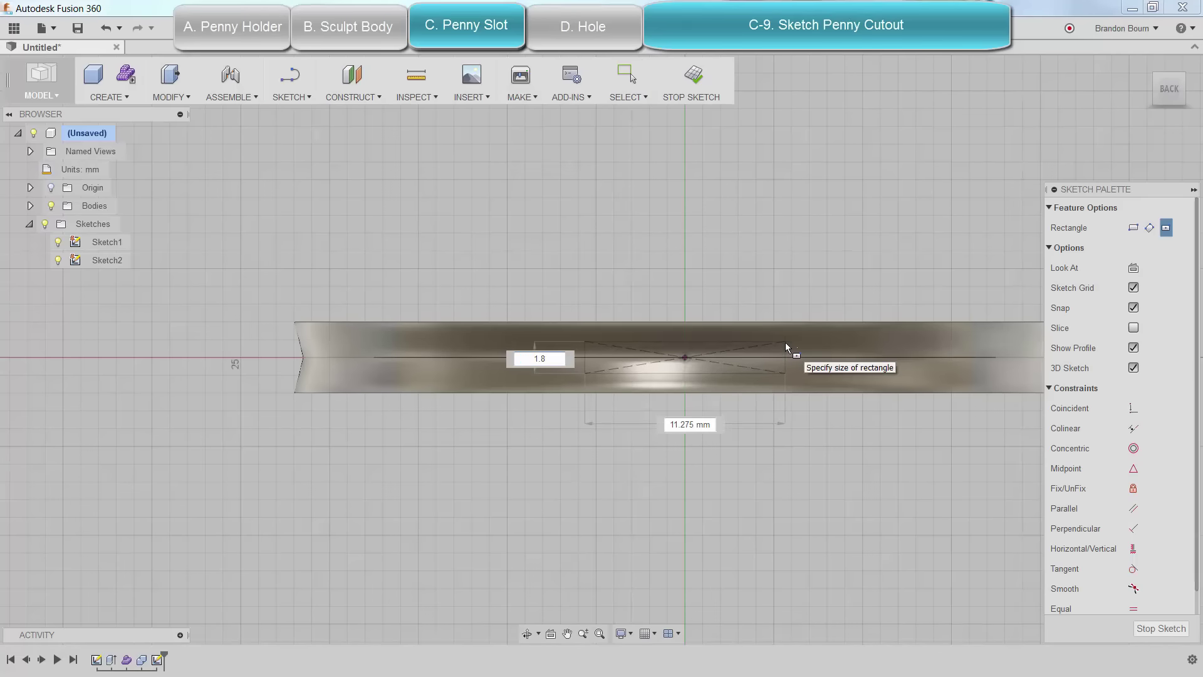
type("5")
key("Tab")
type("20")
key("Tab")
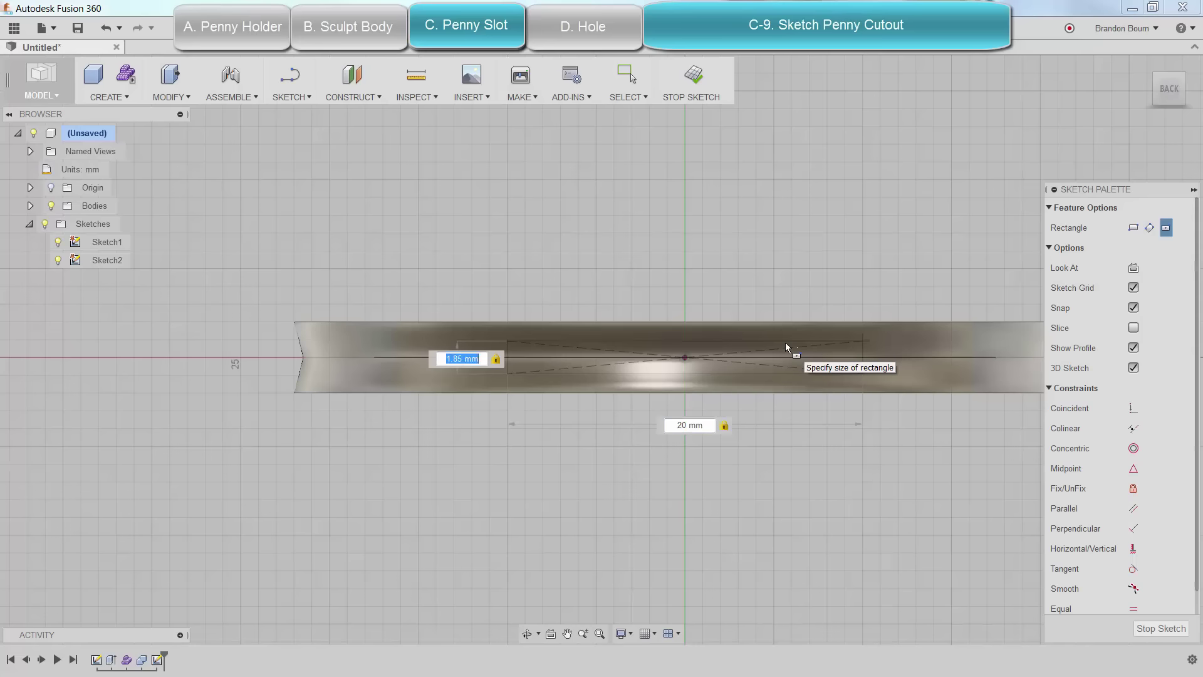
key("Return")
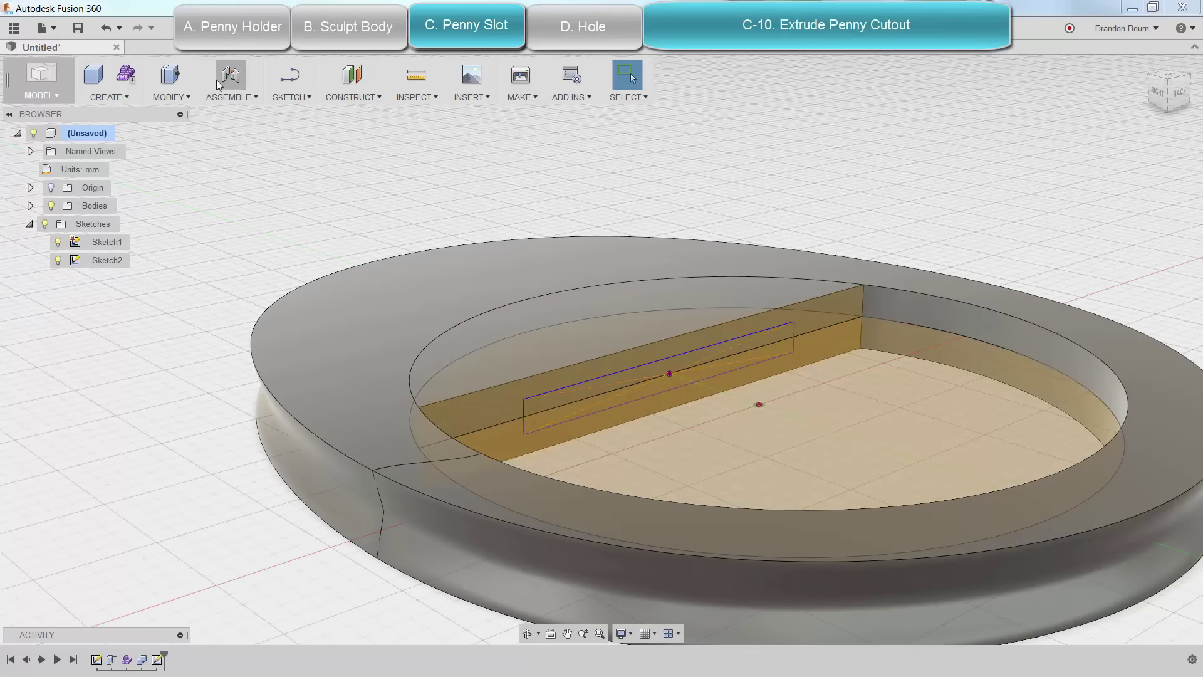
Press Pull the slot rectangle 15 mm into the body as a cut.
left_click(169, 75)
left_click(665, 366)
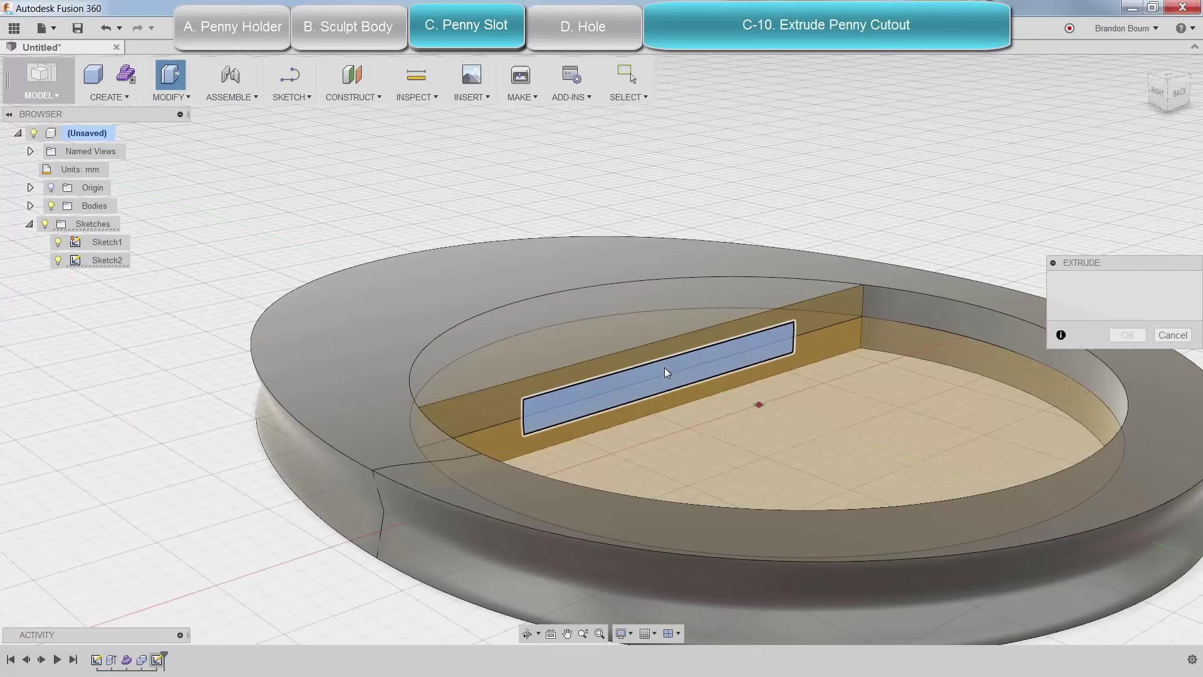
middle_click_drag(607, 338, 612, 346, "shift")
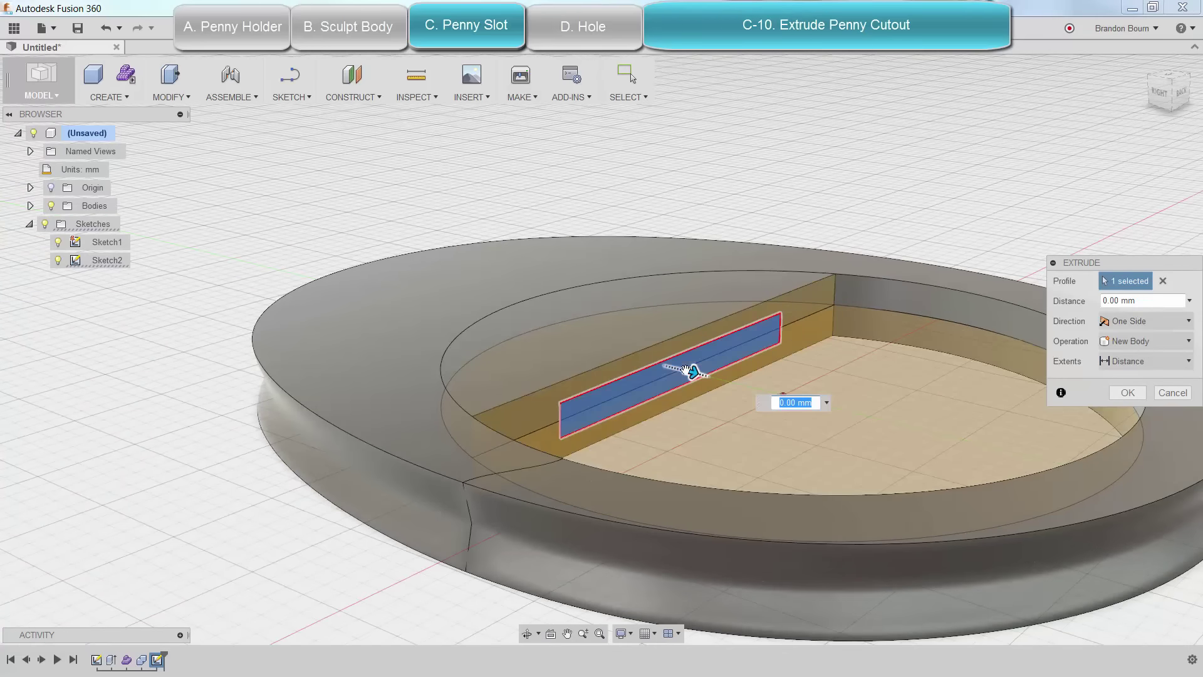
left_click_drag(689, 371, 492, 293)
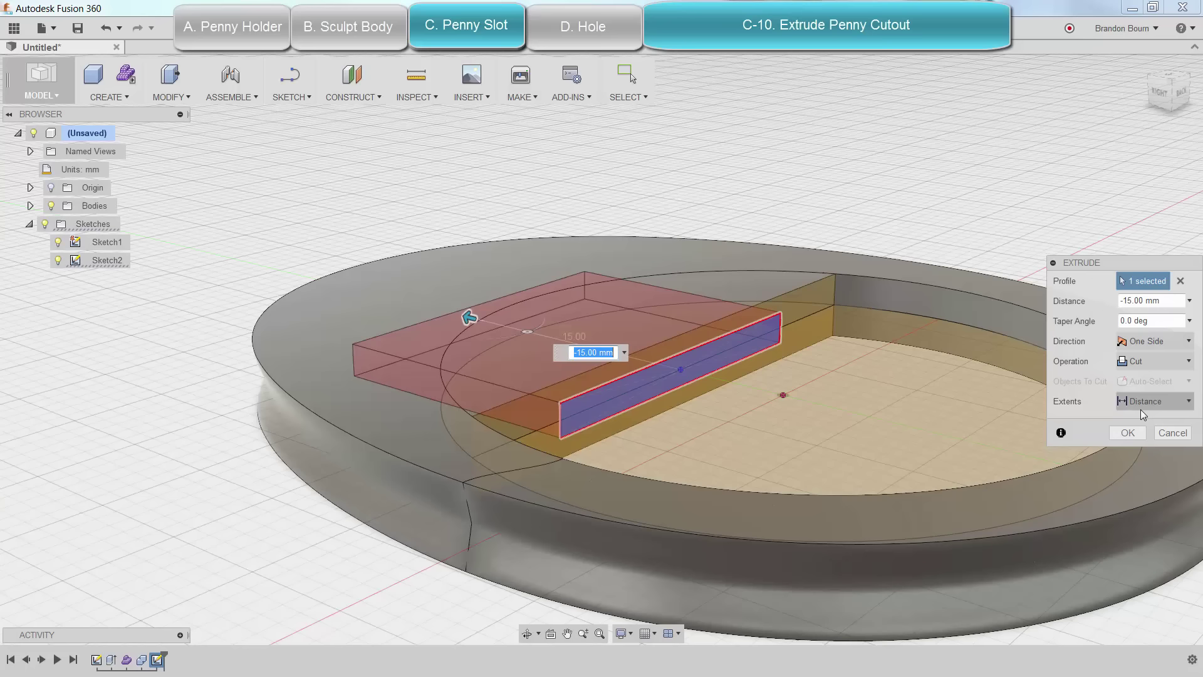
left_click(1128, 432)
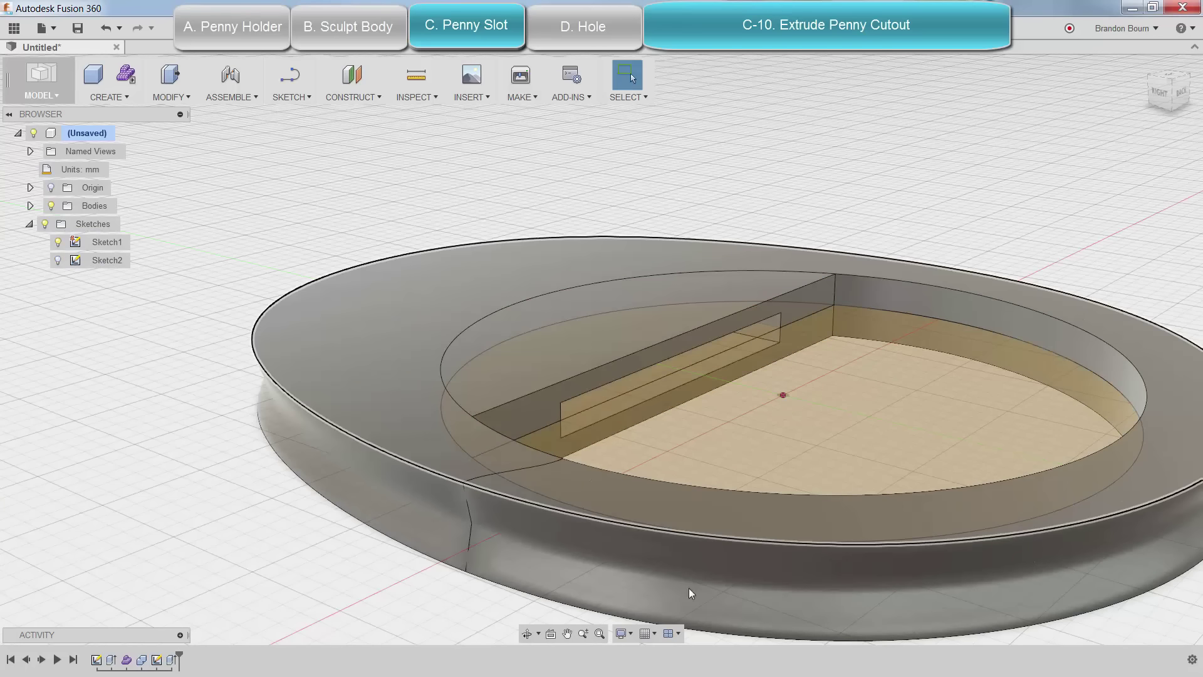
Switch Visual Style to show hidden edges, then back to visible edges only.
left_click(621, 633)
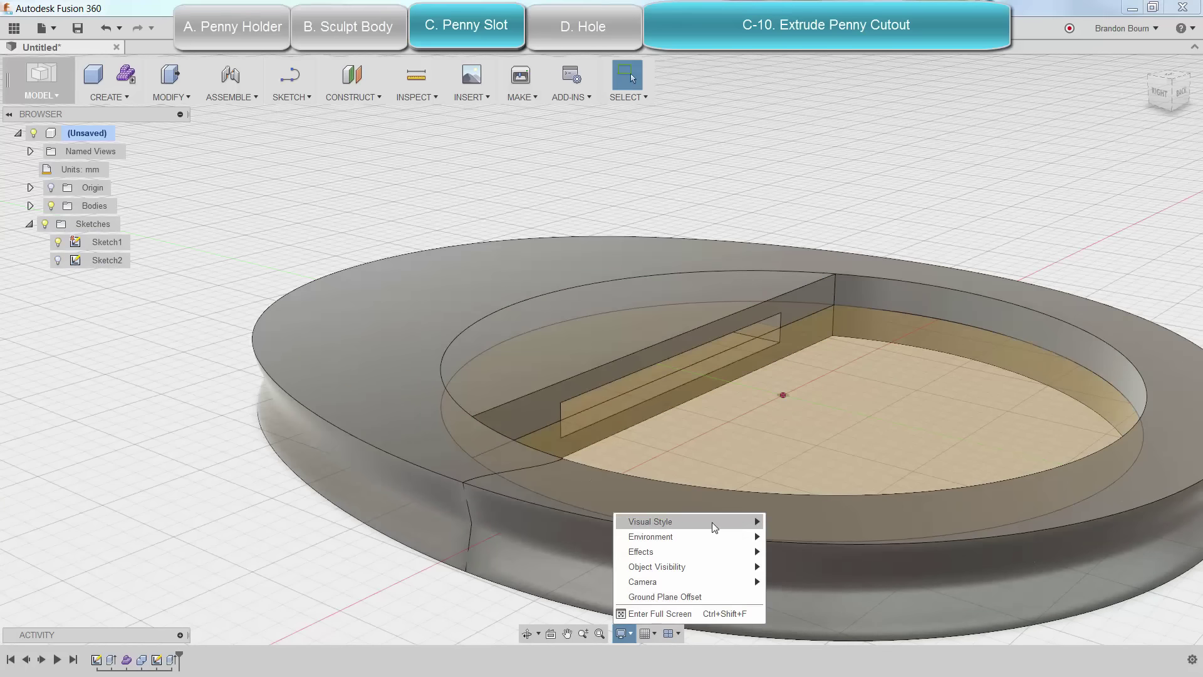
mouse_move(714, 522)
left_click(787, 539)
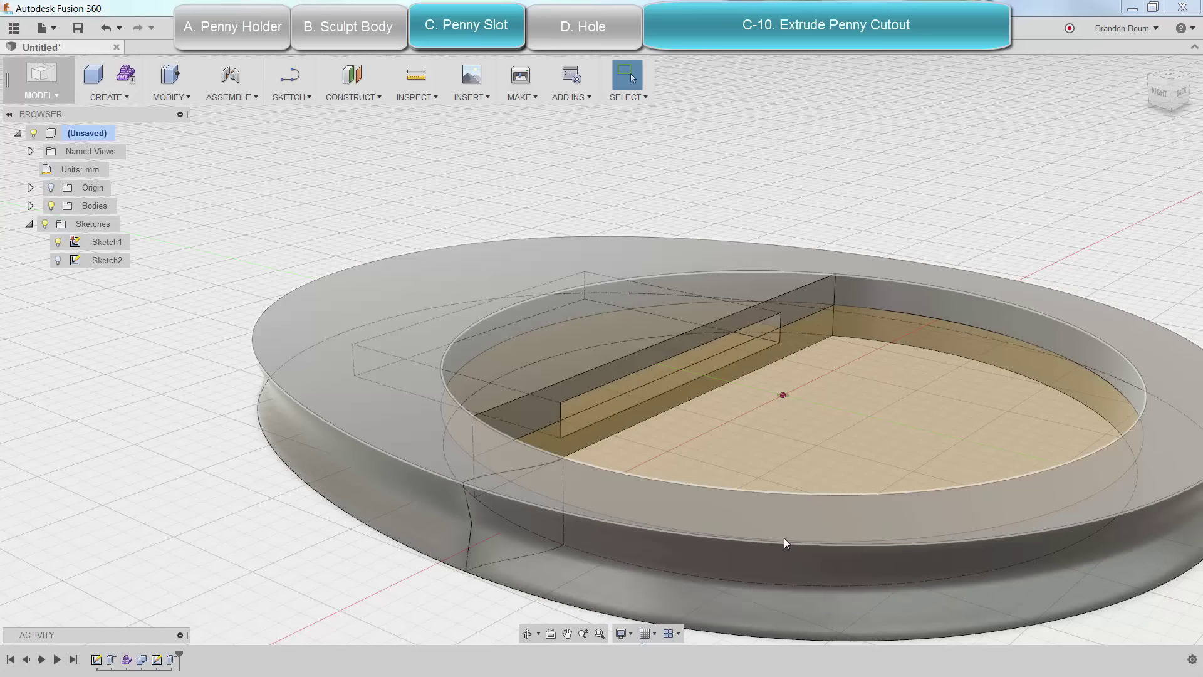
left_click(621, 634)
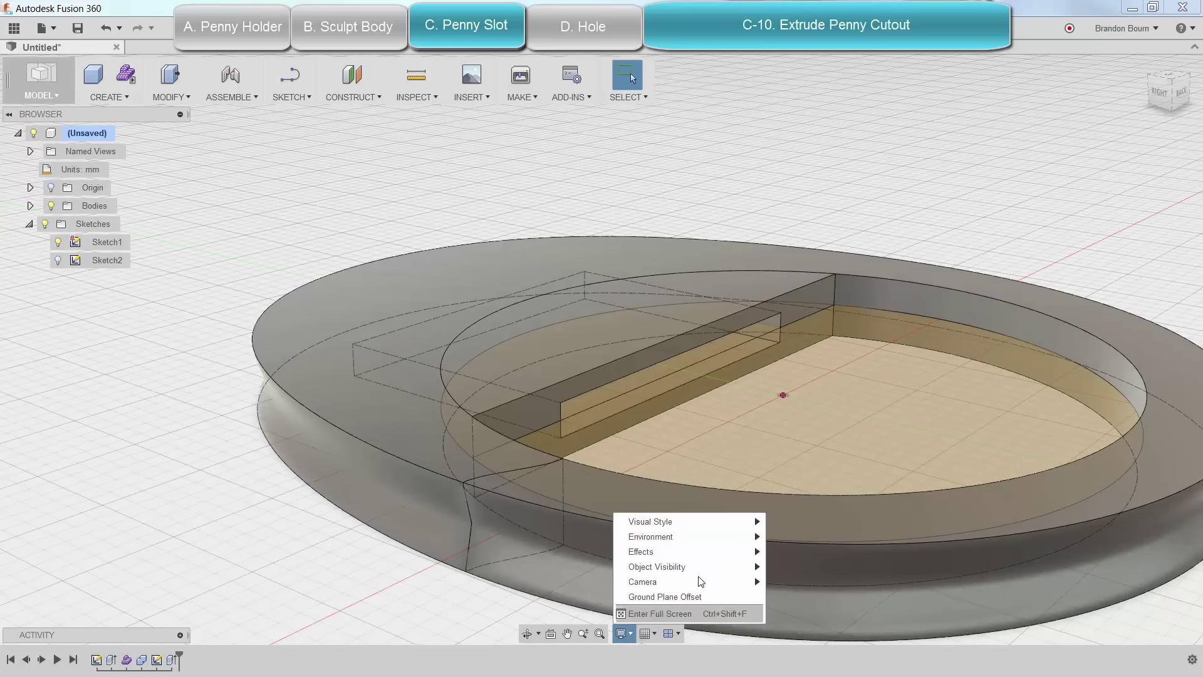
mouse_move(754, 529)
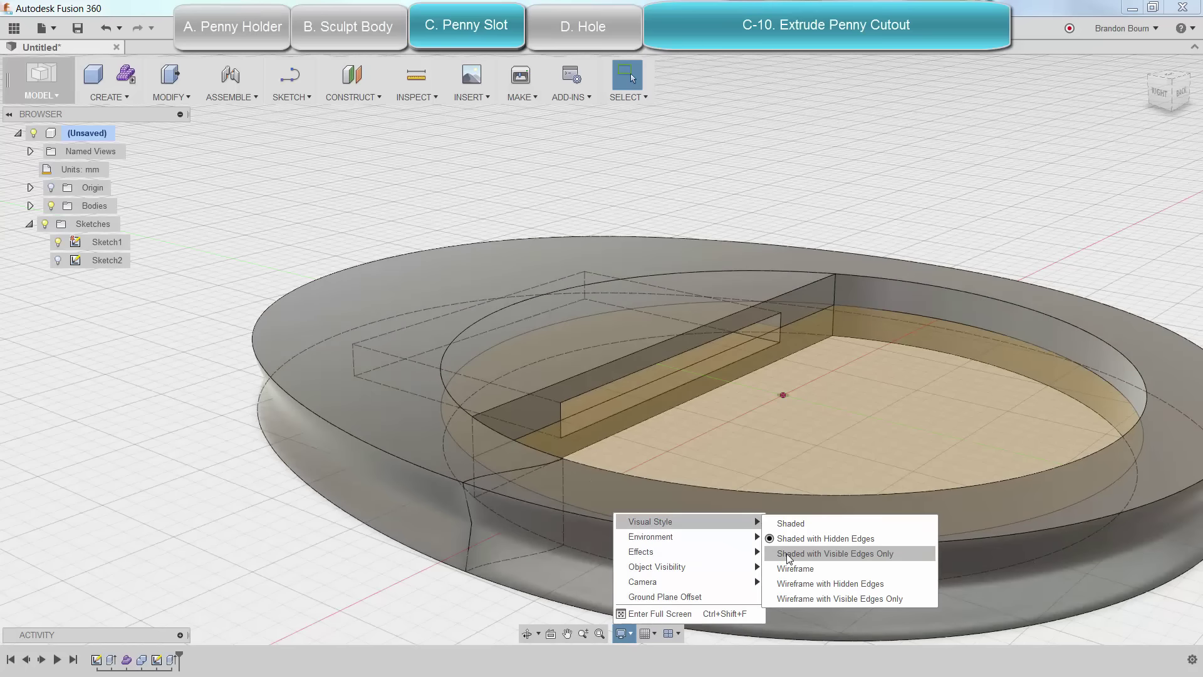
left_click(787, 555)
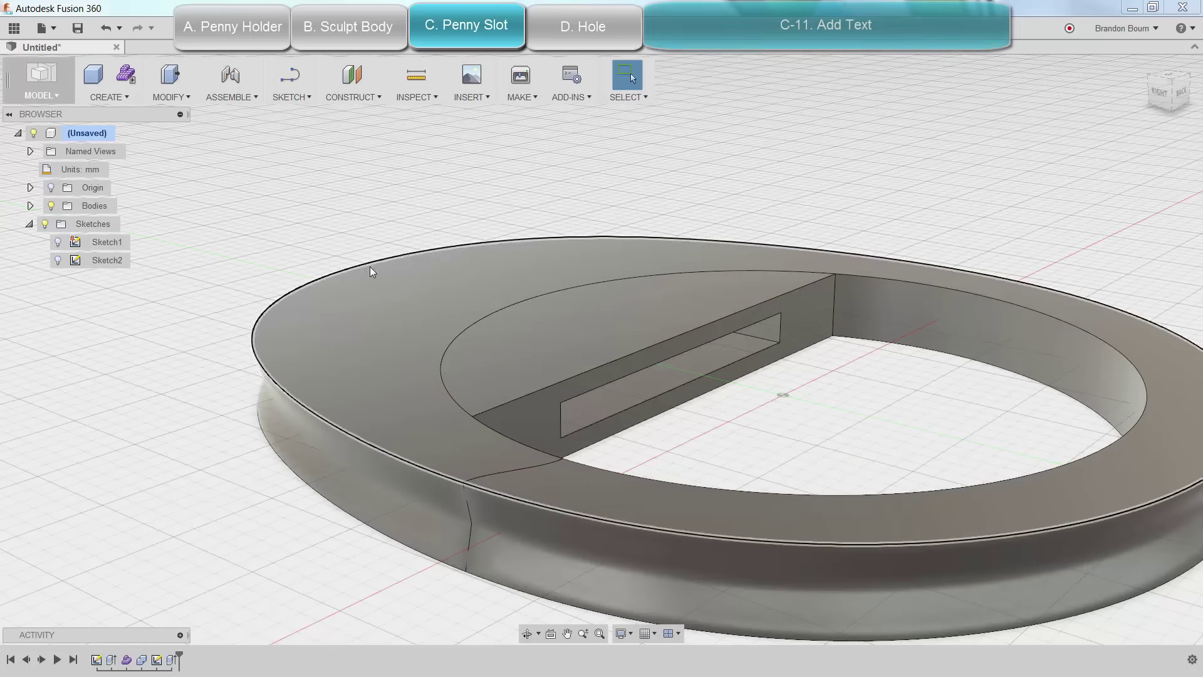
Write 5 mm tall 'B-Dawg' sketch text on the half-disc face and finish the sketch.
left_click(290, 100)
left_click(323, 369)
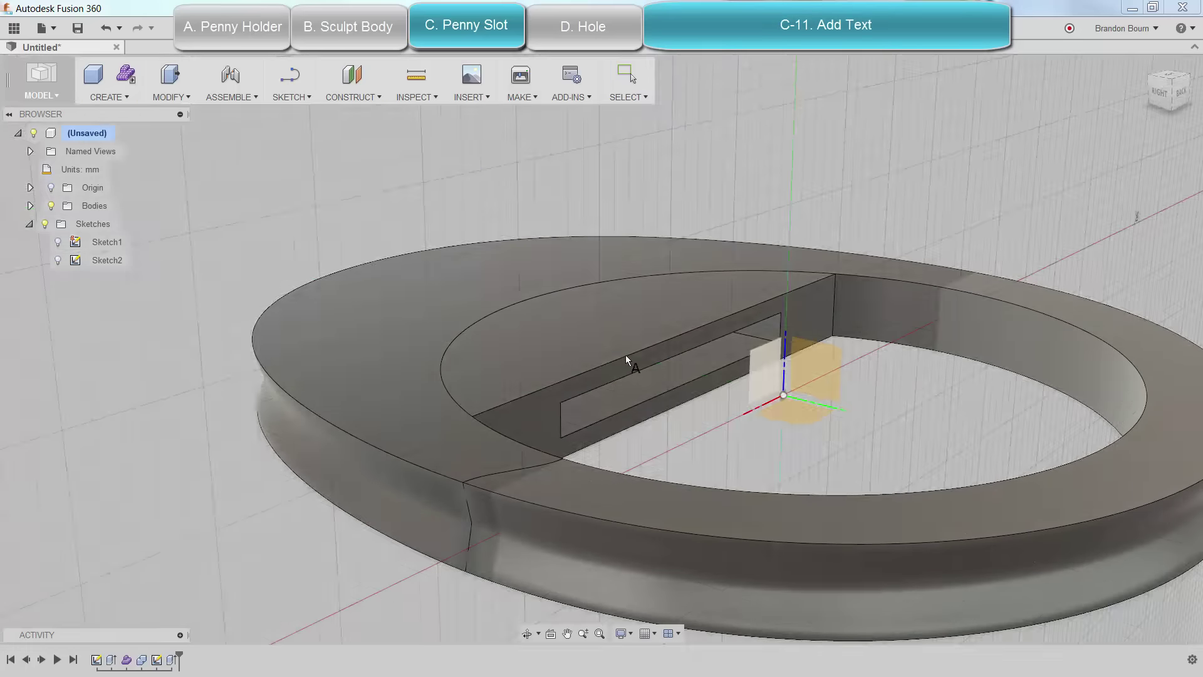
left_click(635, 327)
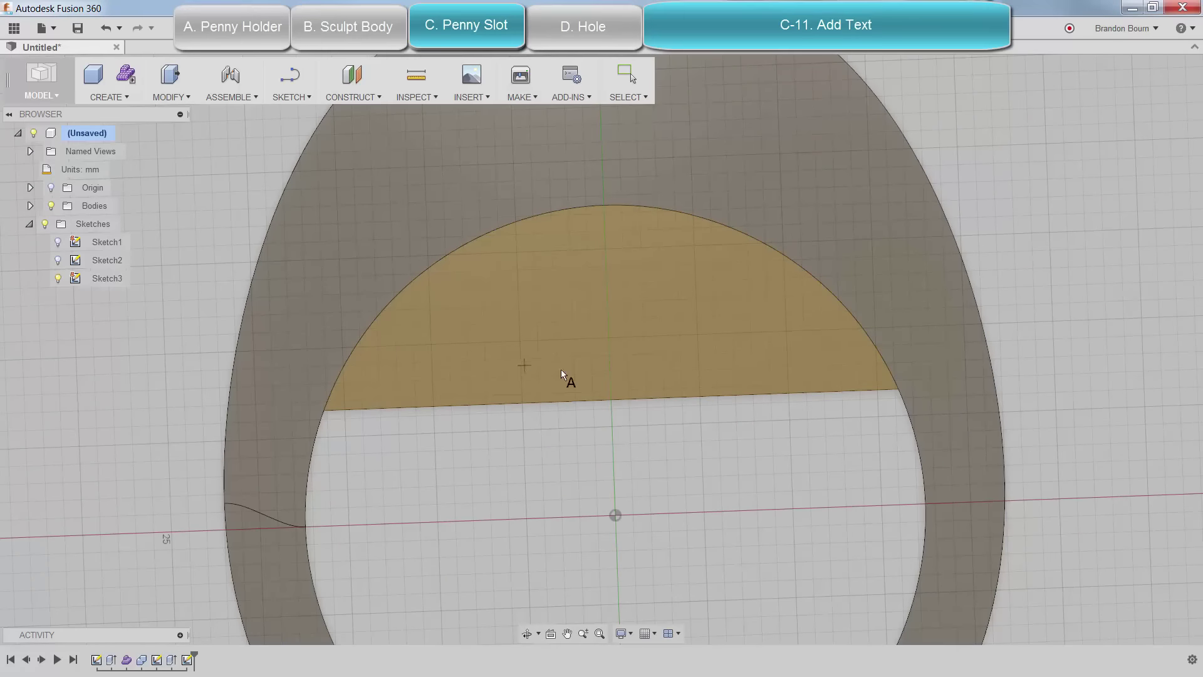
left_click(534, 349)
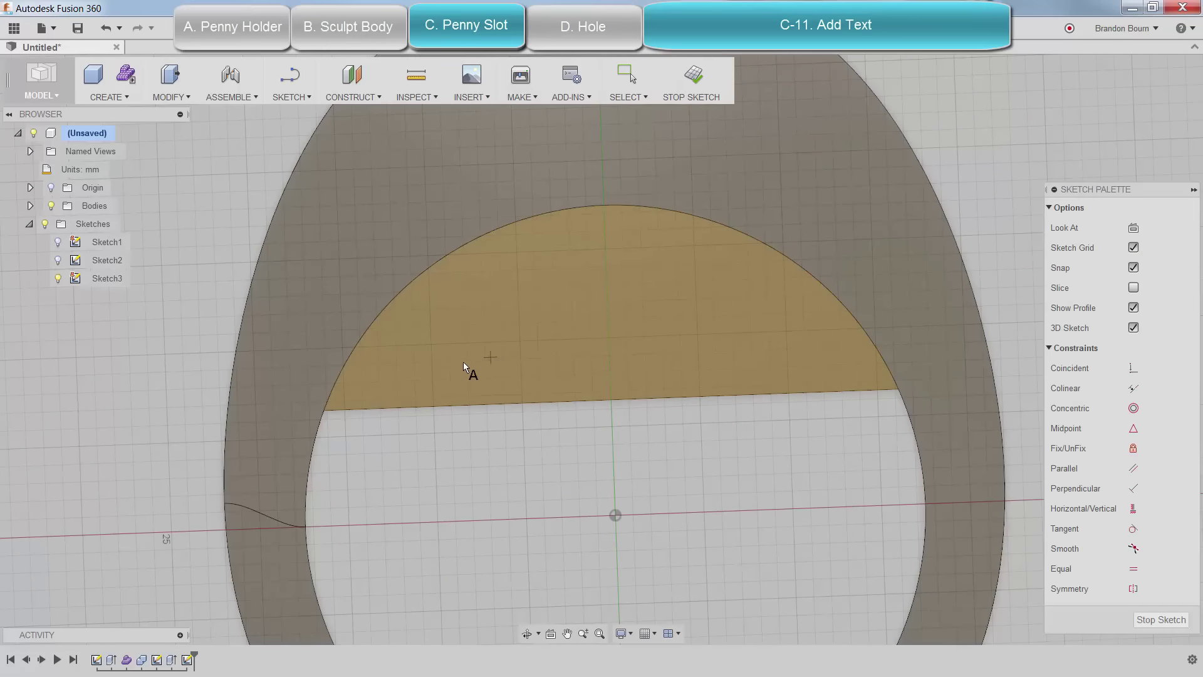
left_click(433, 360)
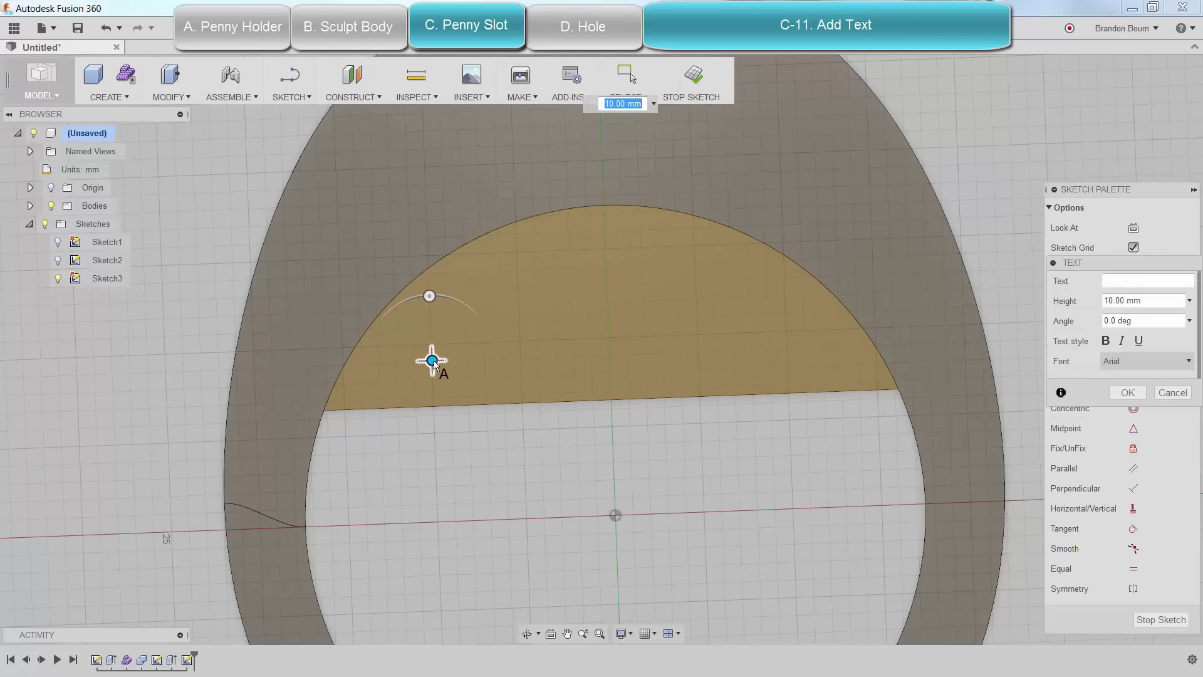
left_click(1120, 281)
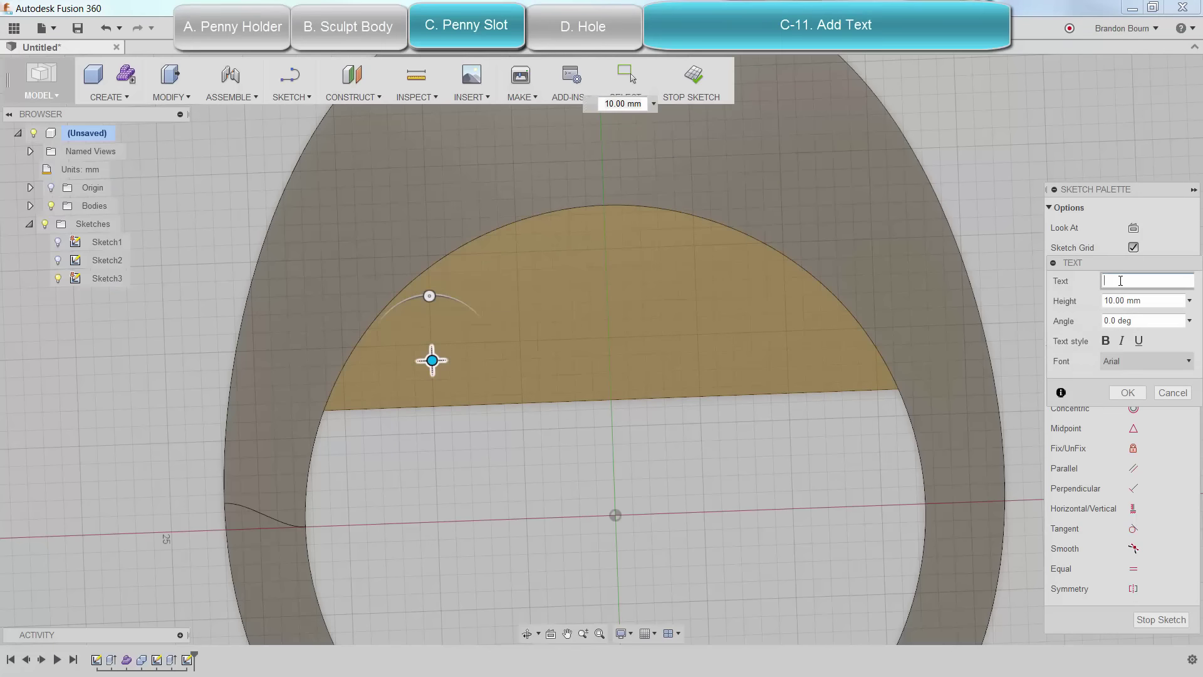
type("B-Dawg")
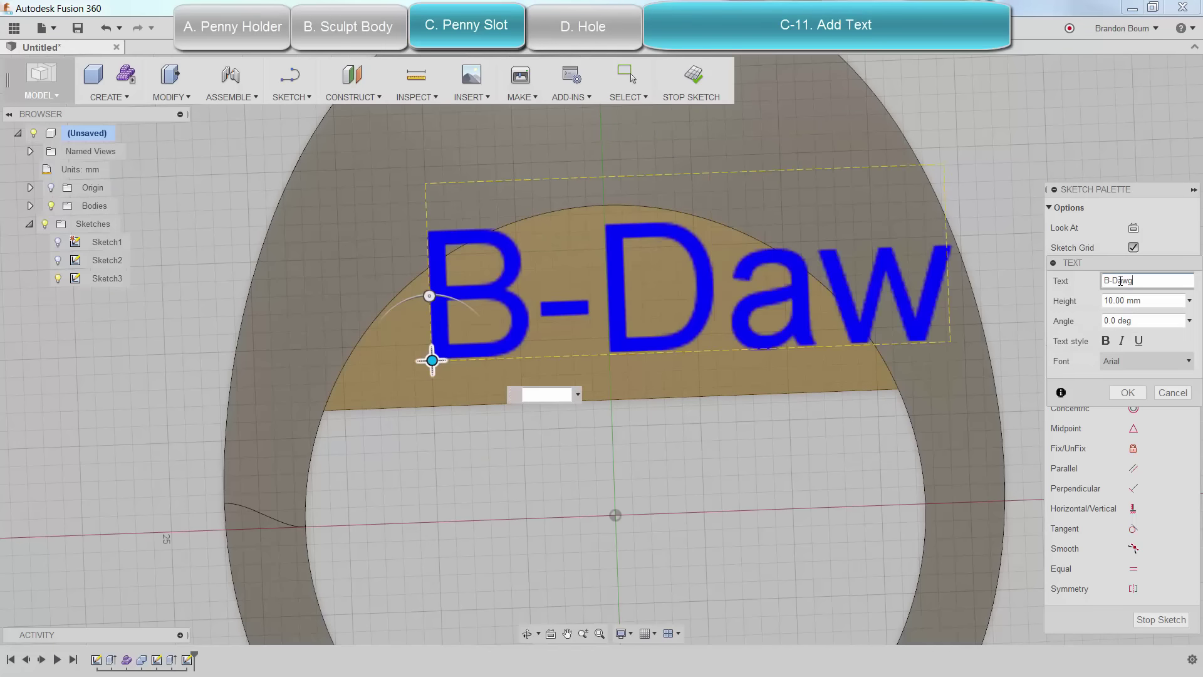
left_click(1112, 300)
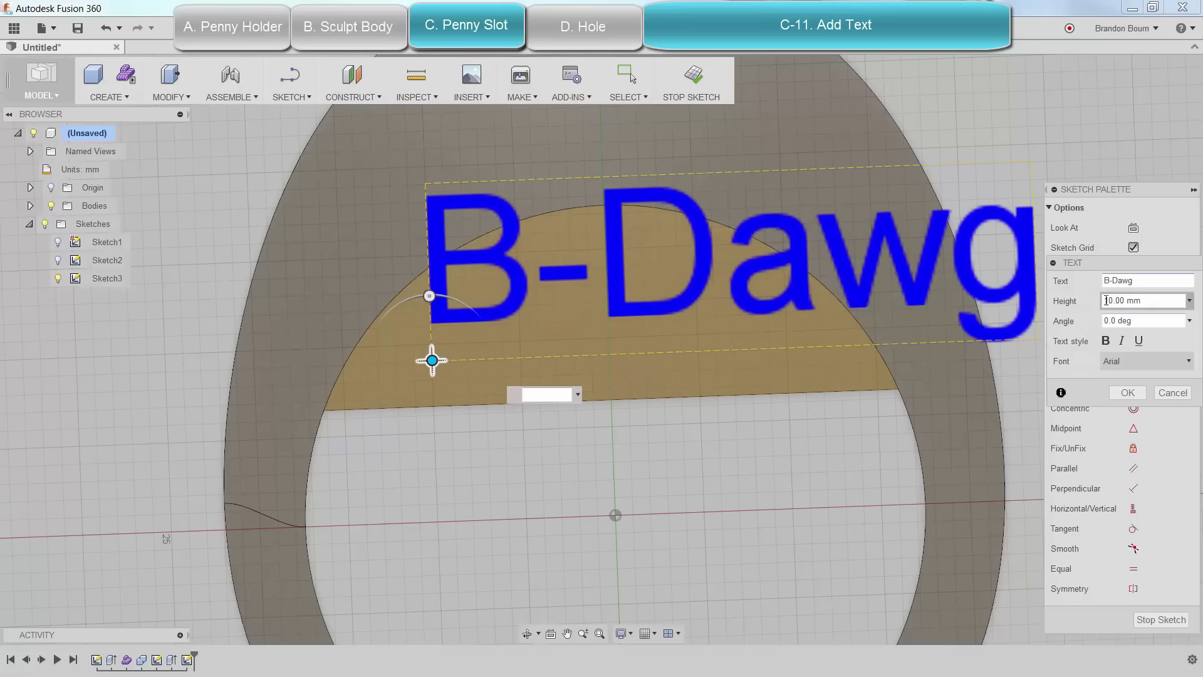
left_click_drag(1105, 302, 1120, 303)
type("5")
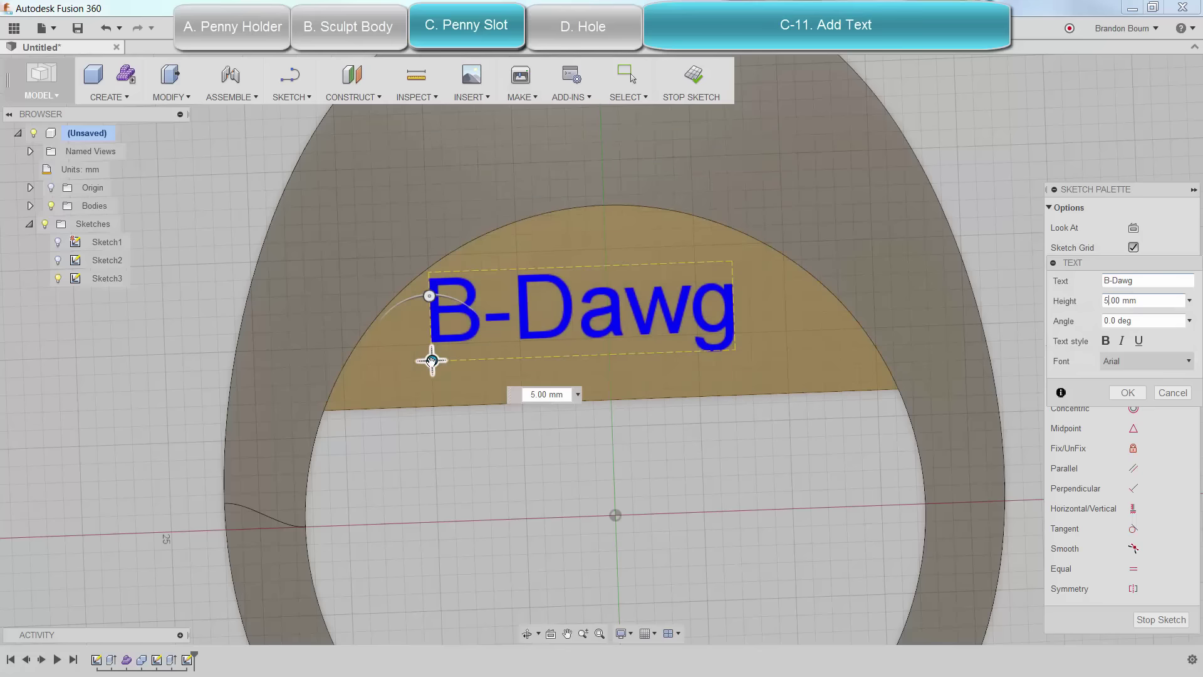
left_click_drag(433, 361, 460, 377)
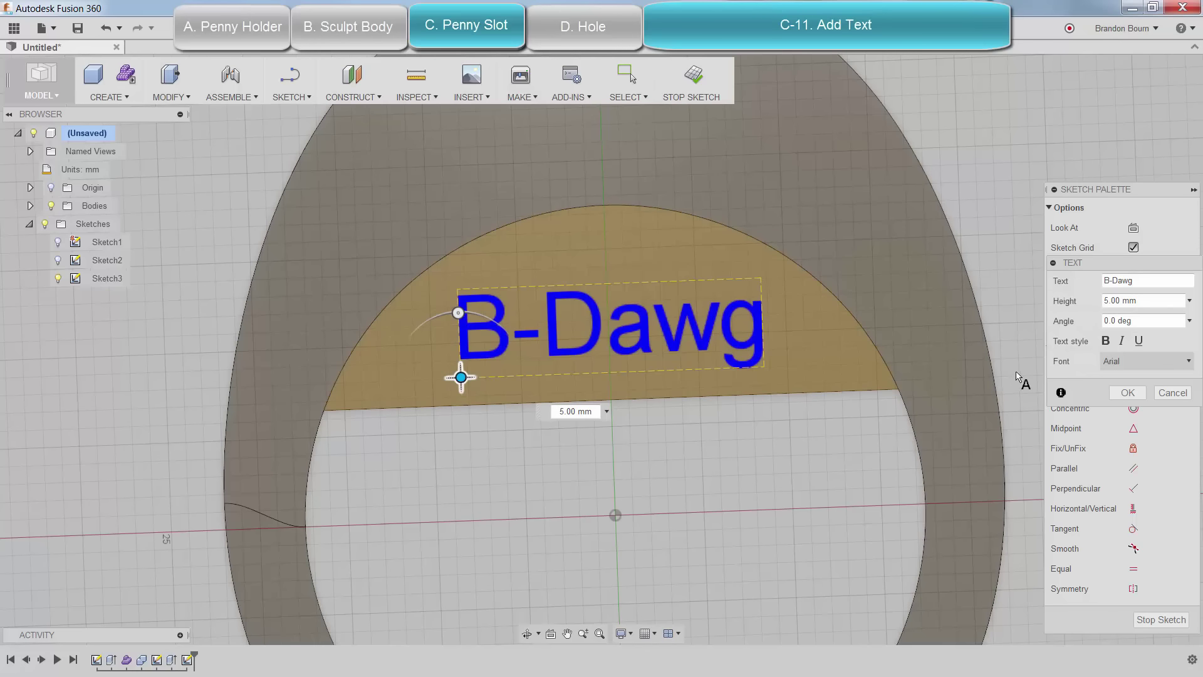
left_click(1129, 391)
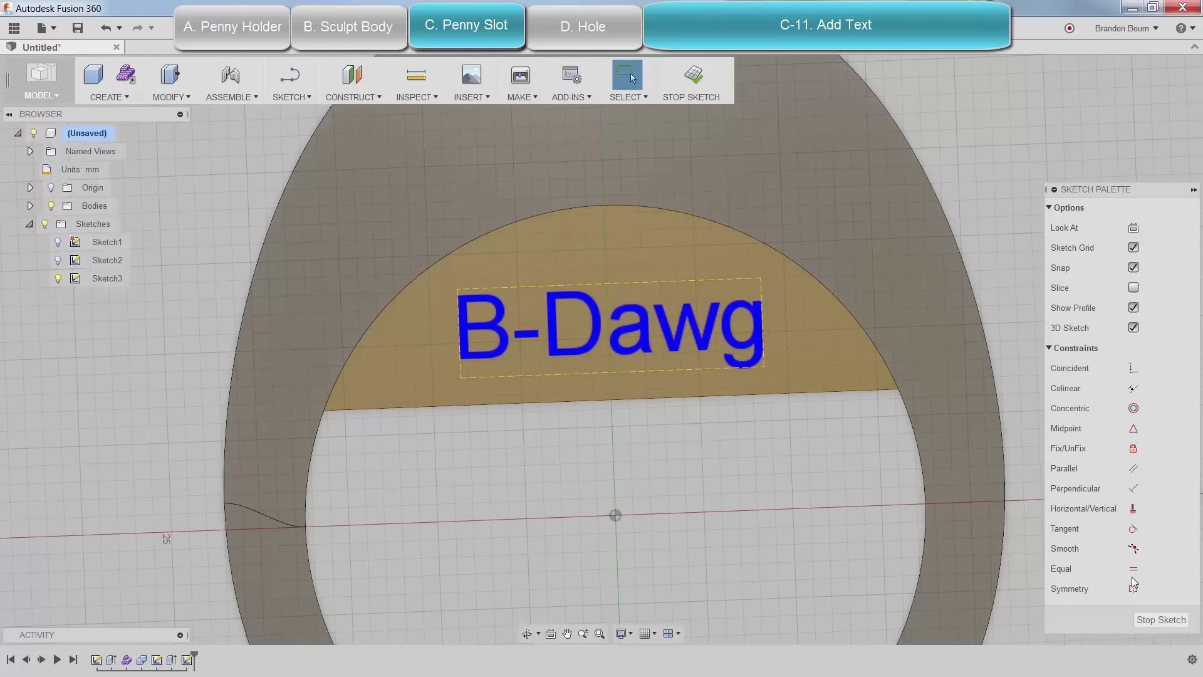
left_click(1147, 621)
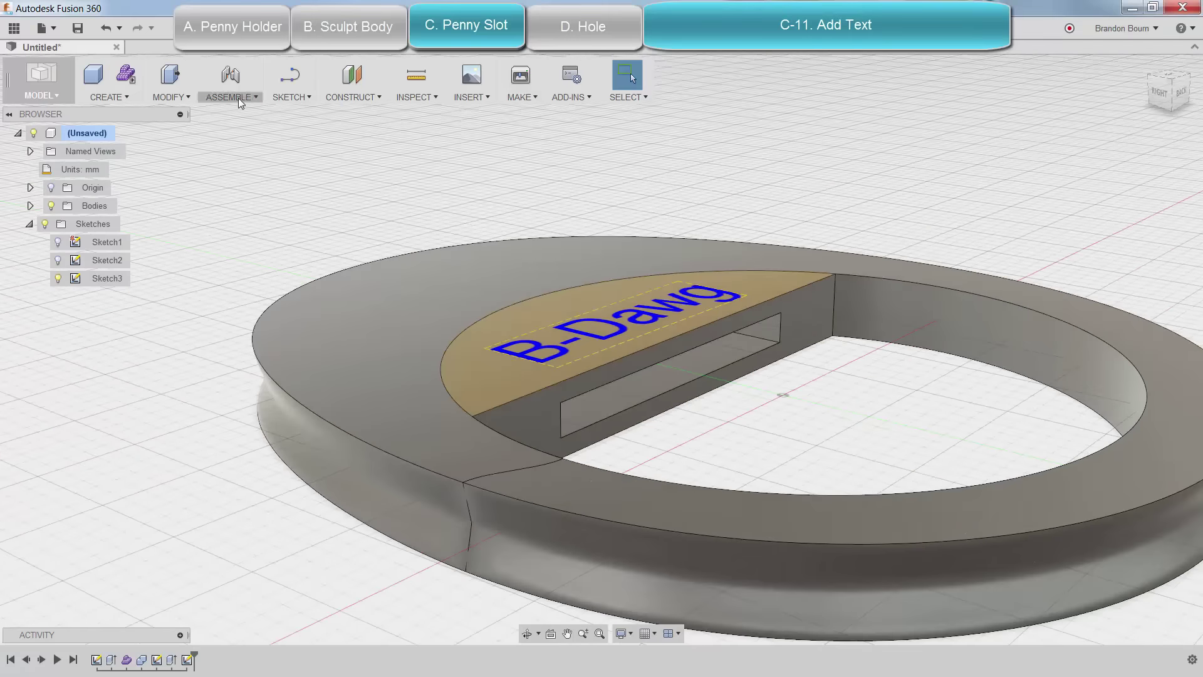
Press Pull the B-Dawg text up 1 mm, joining it to the body.
left_click(178, 84)
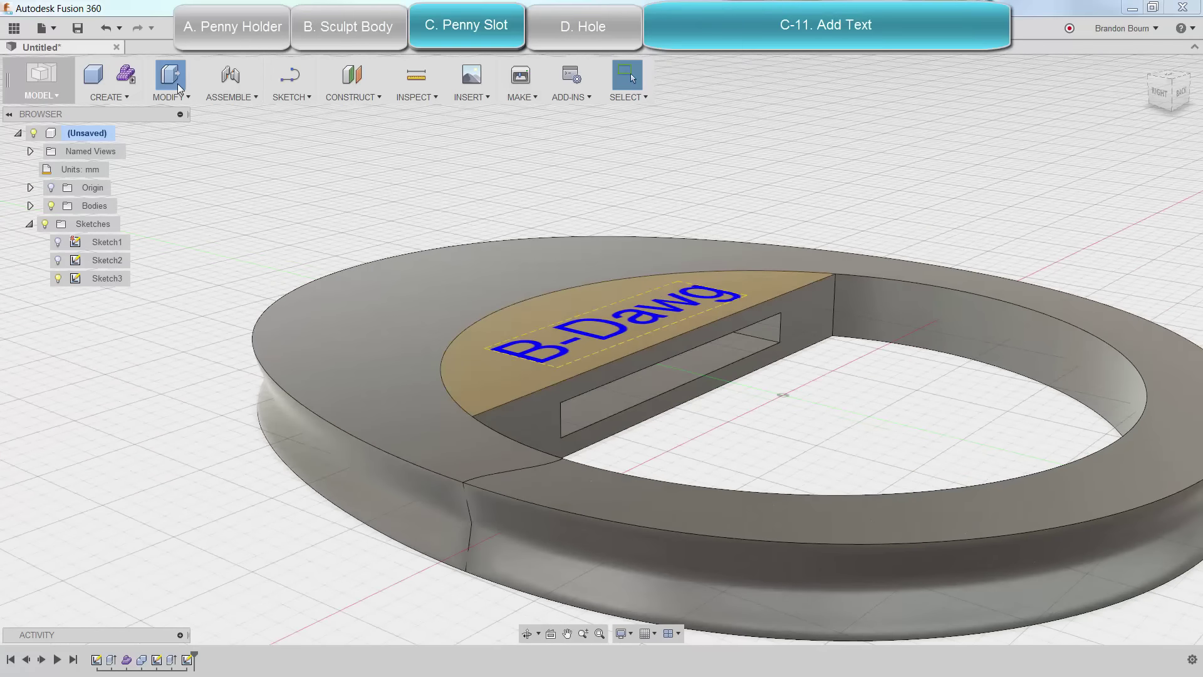
left_click(599, 329)
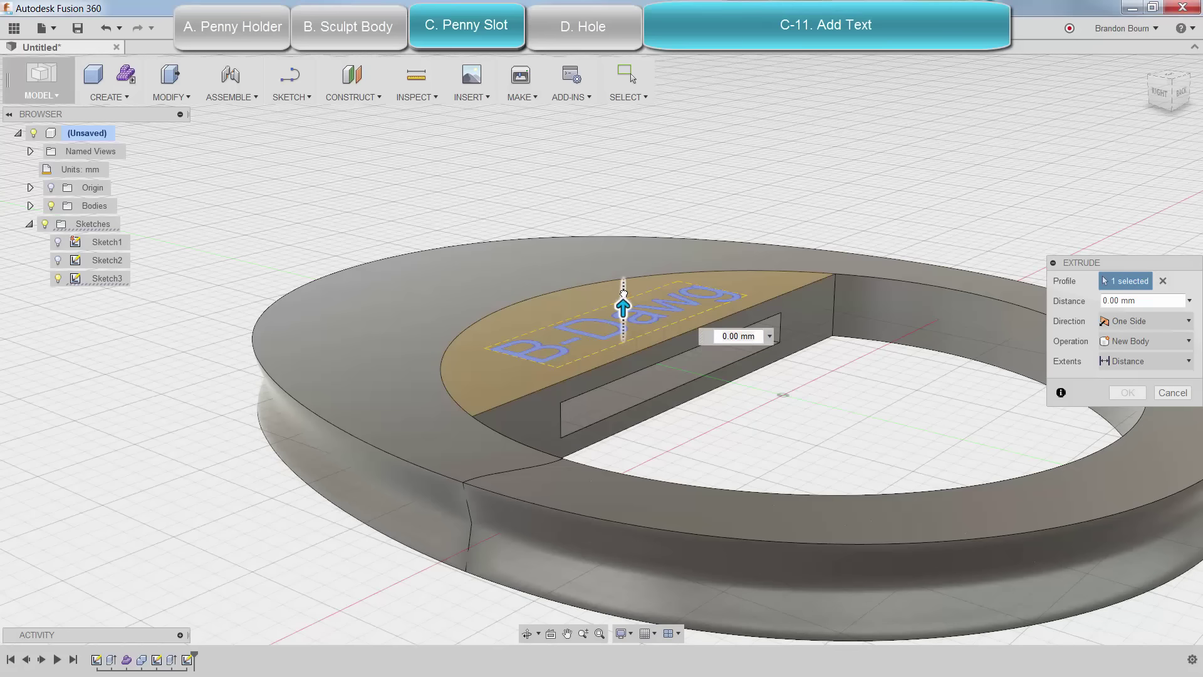
left_click_drag(624, 292, 623, 276)
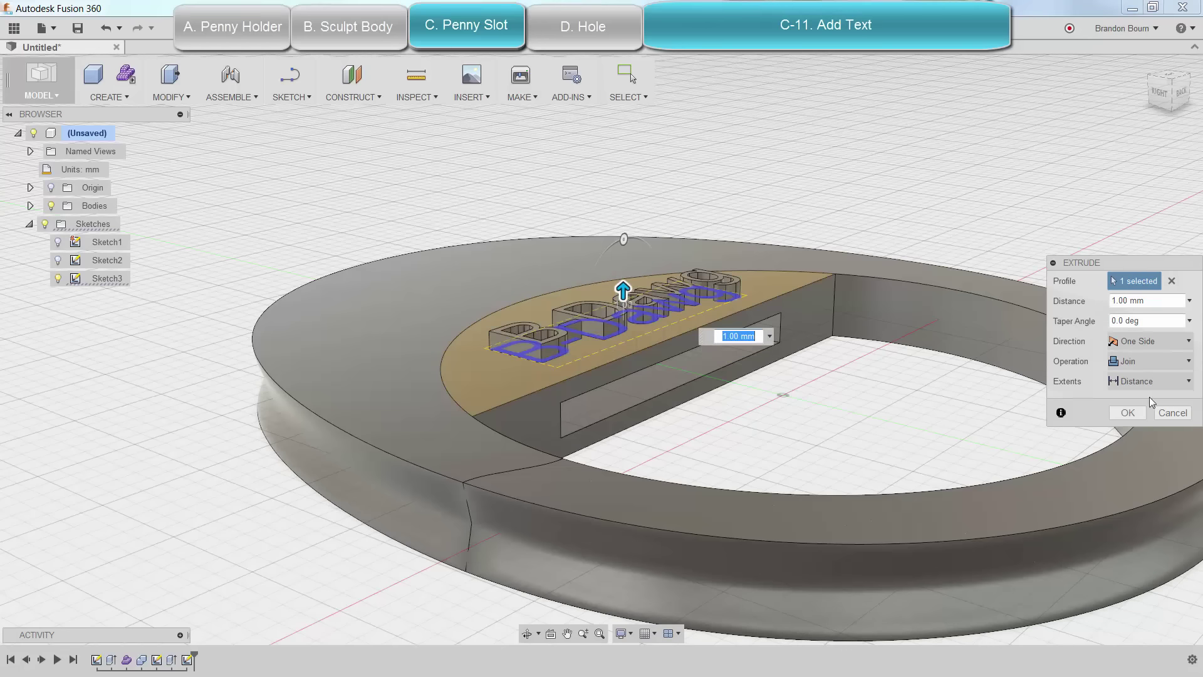
left_click(1129, 413)
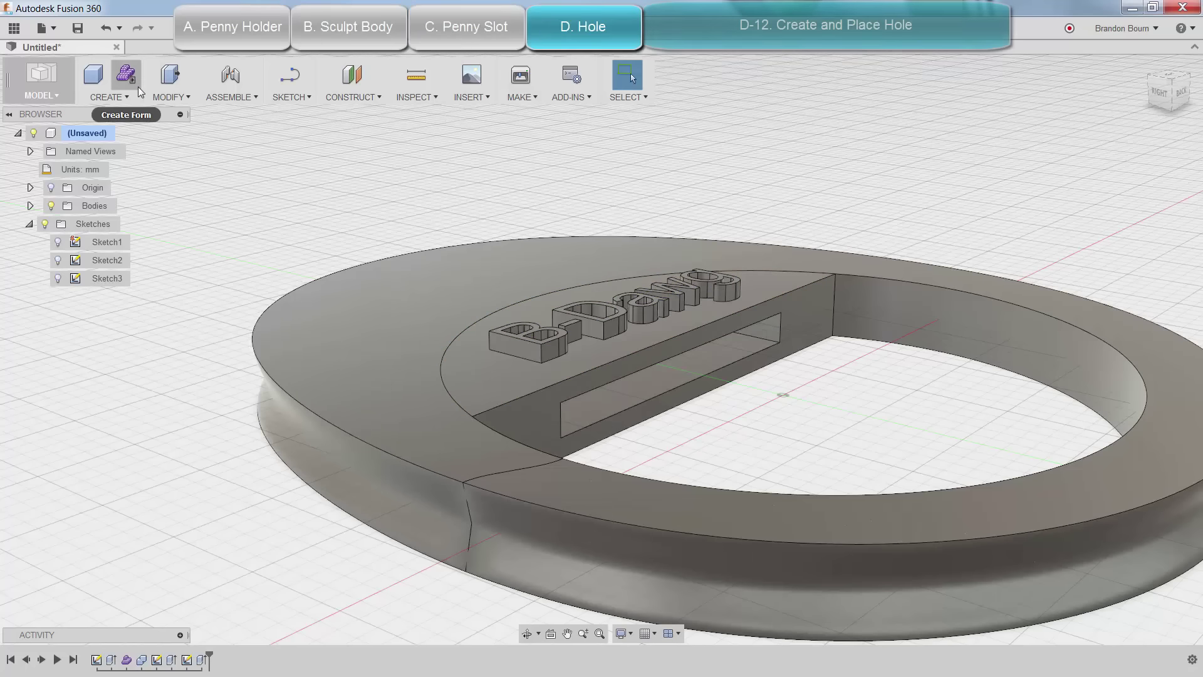
Place a 6 mm diameter, 8 mm deep simple hole near the body's tapered end.
left_click(108, 97)
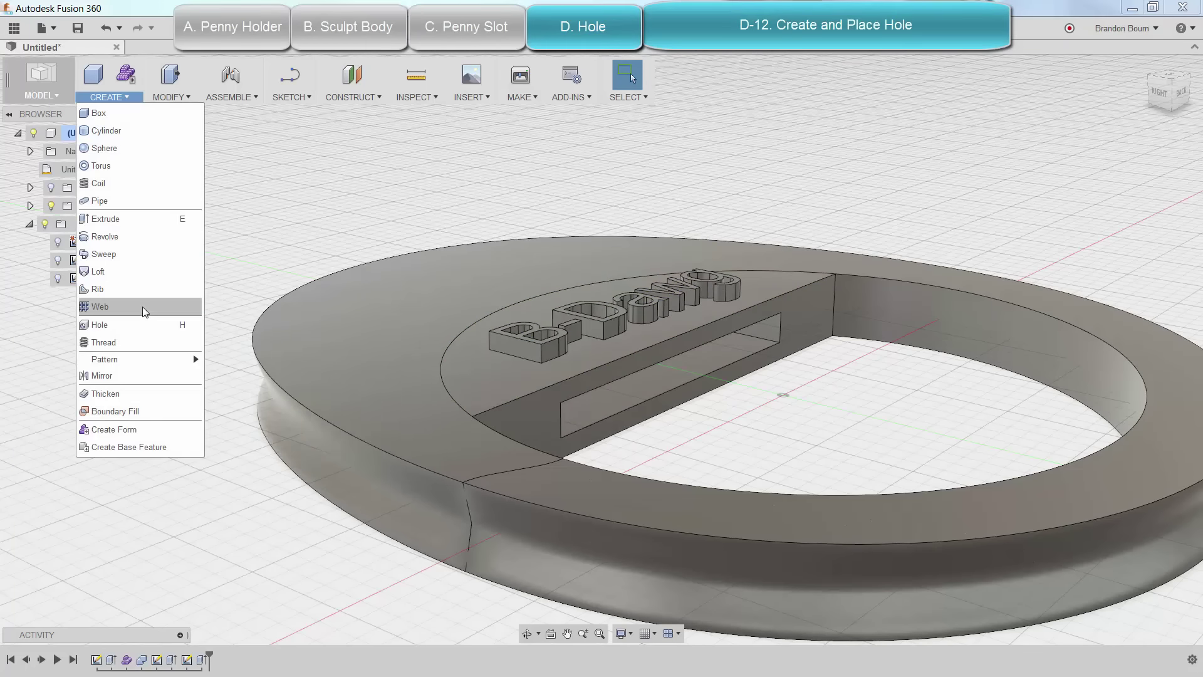
left_click(144, 324)
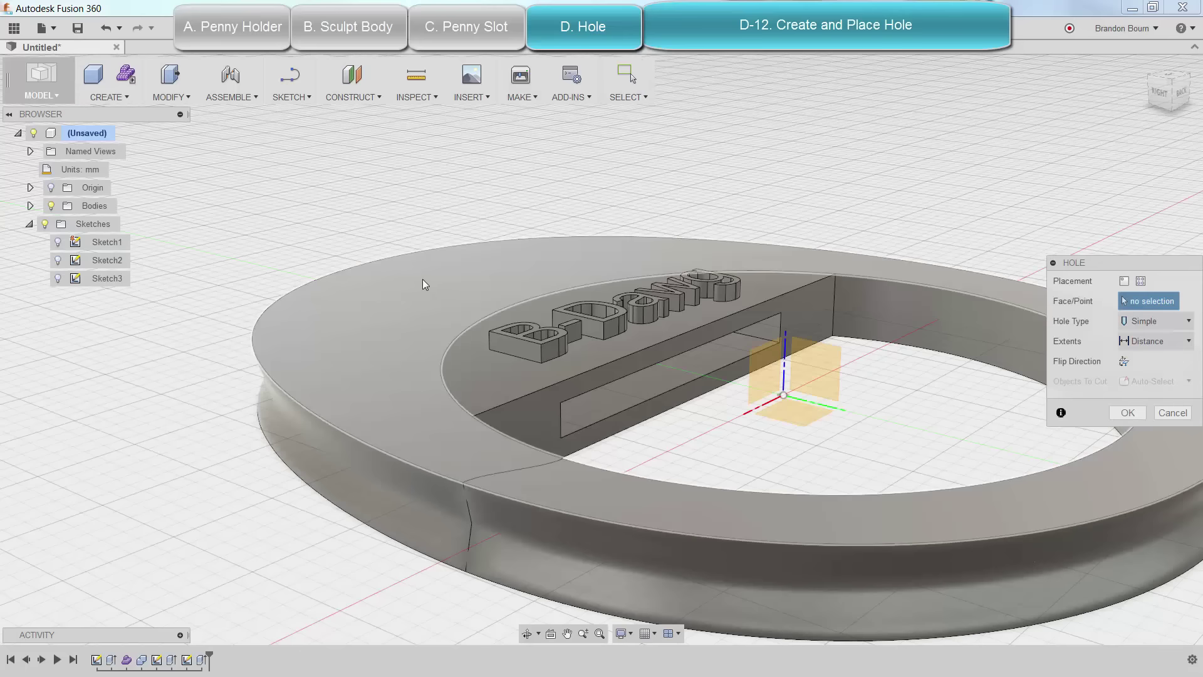
left_click(389, 269)
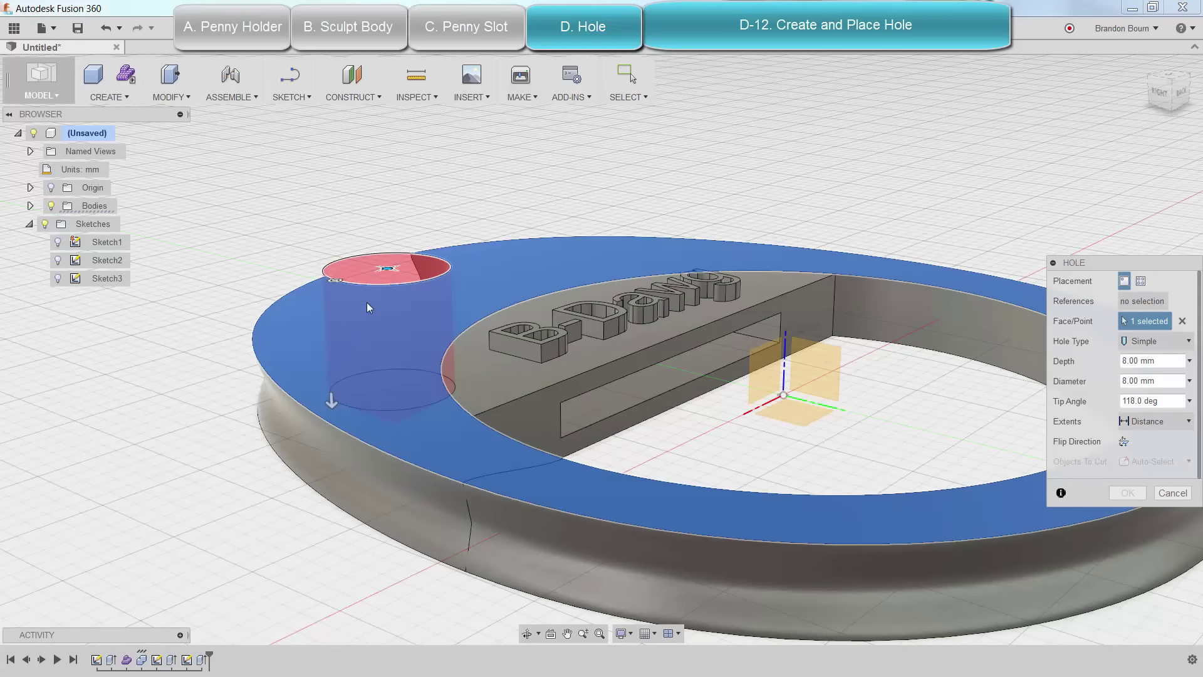
middle_click_drag(376, 301, 596, 526, "shift")
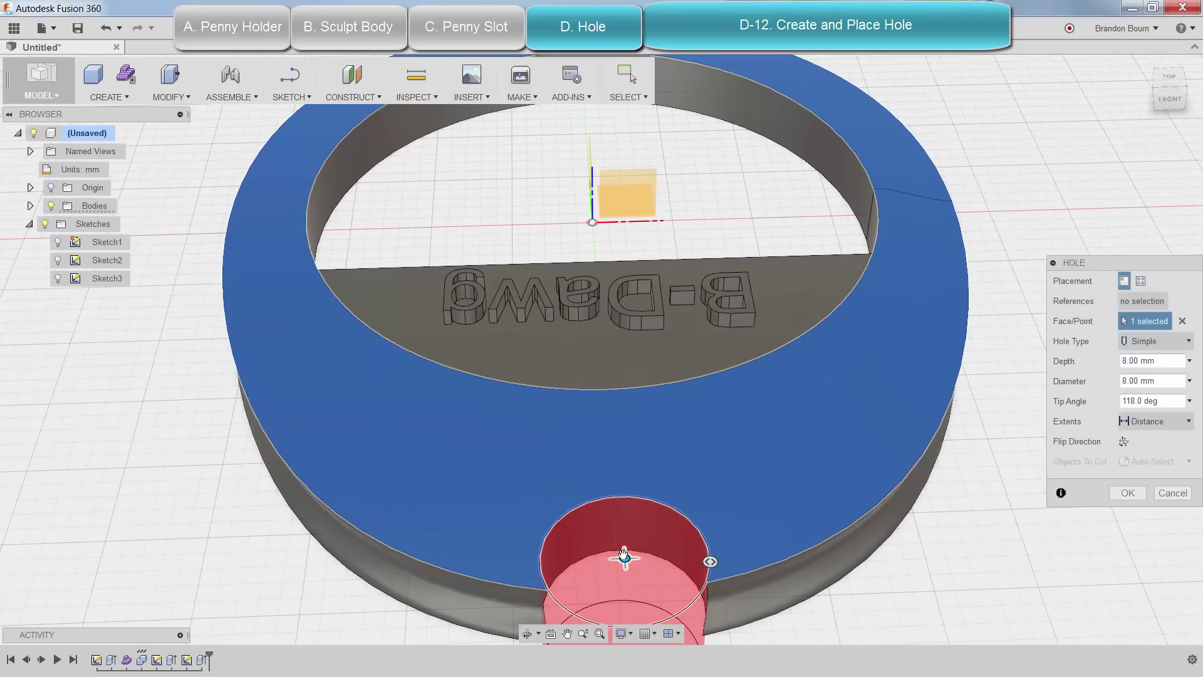
left_click_drag(624, 556, 603, 509)
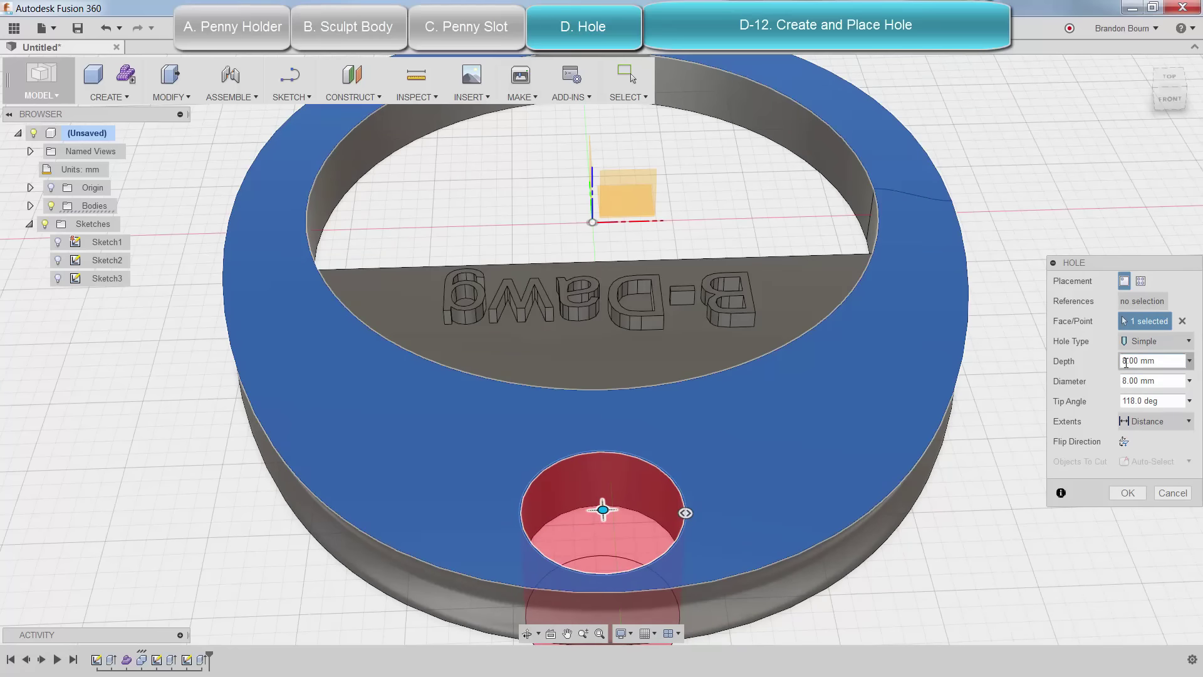
left_click_drag(1128, 363, 1117, 382)
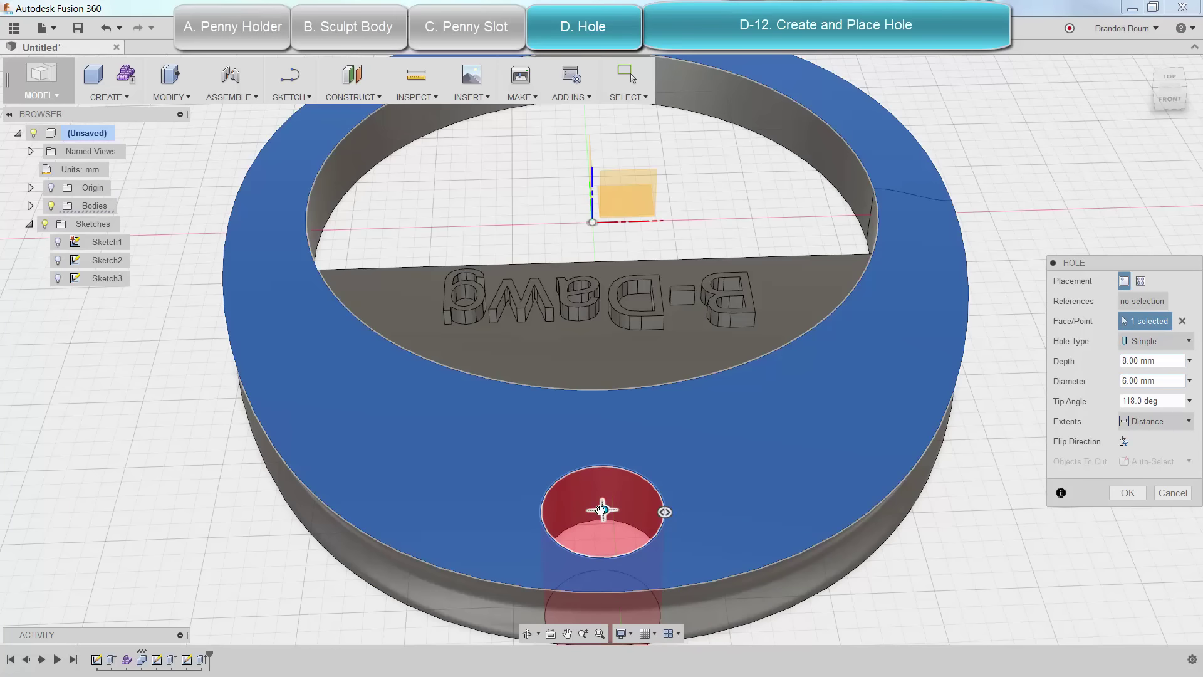
left_click_drag(602, 509, 609, 522)
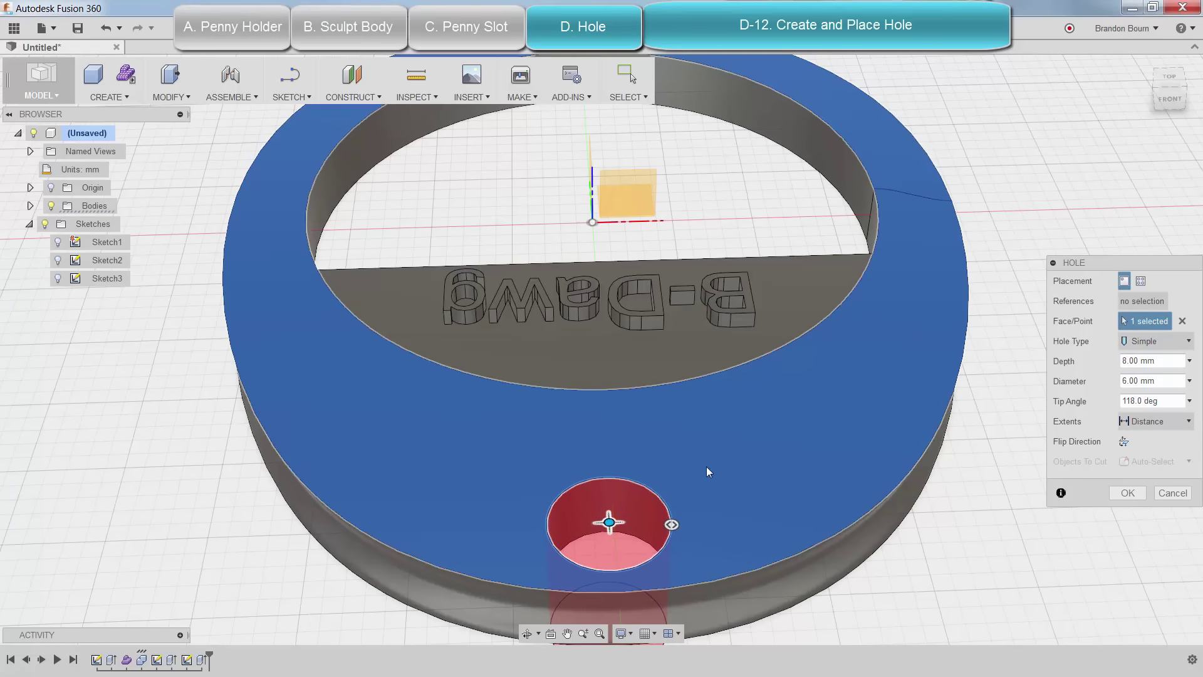
left_click(1127, 494)
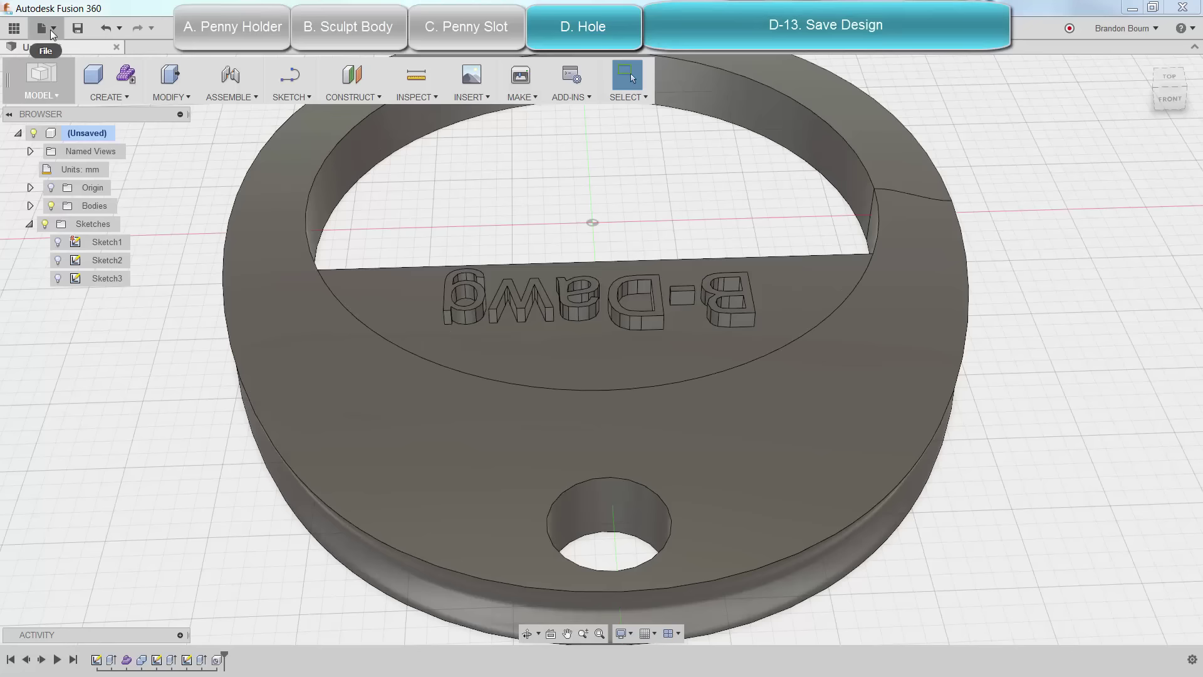
Save the design in San Diego Makeshop > Completed Designs, named with the designer's name.
left_click(56, 32)
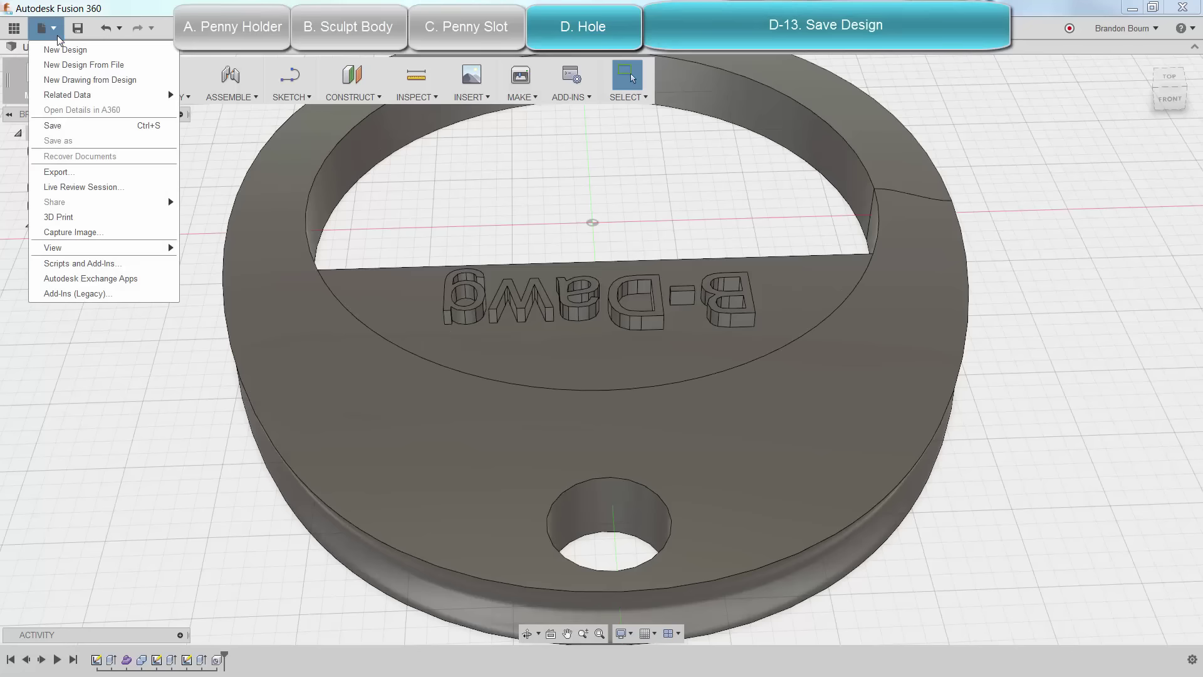
left_click(95, 128)
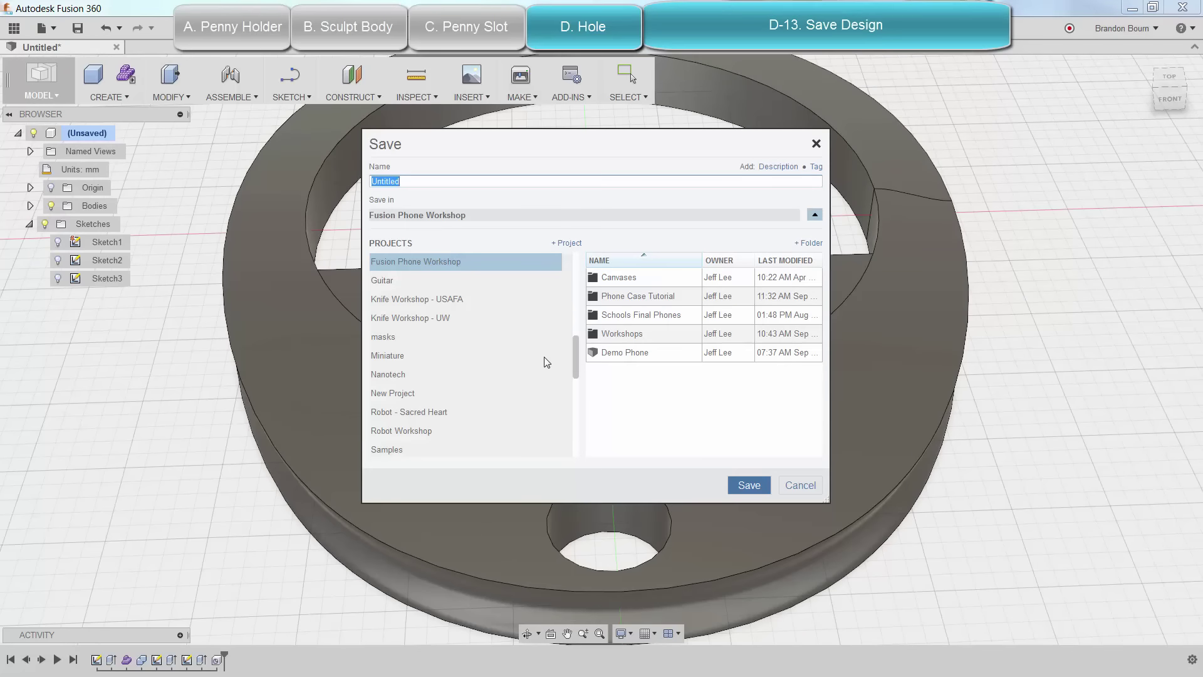
scroll(573, 361, "down", 3)
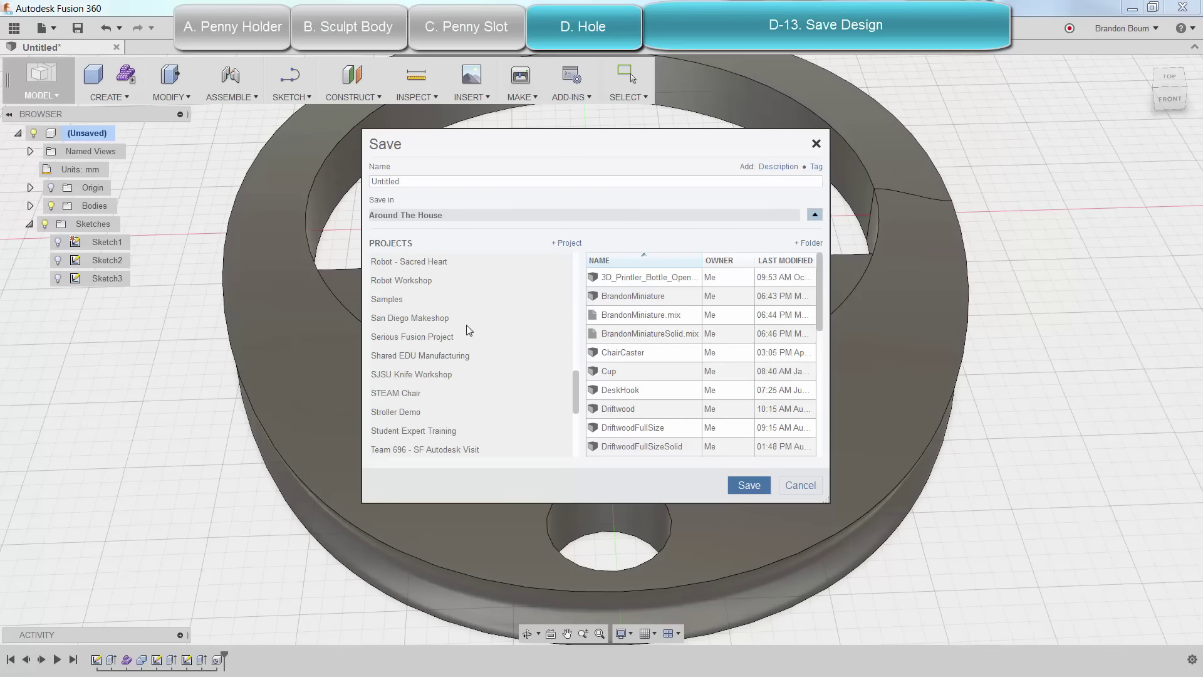
left_click(459, 320)
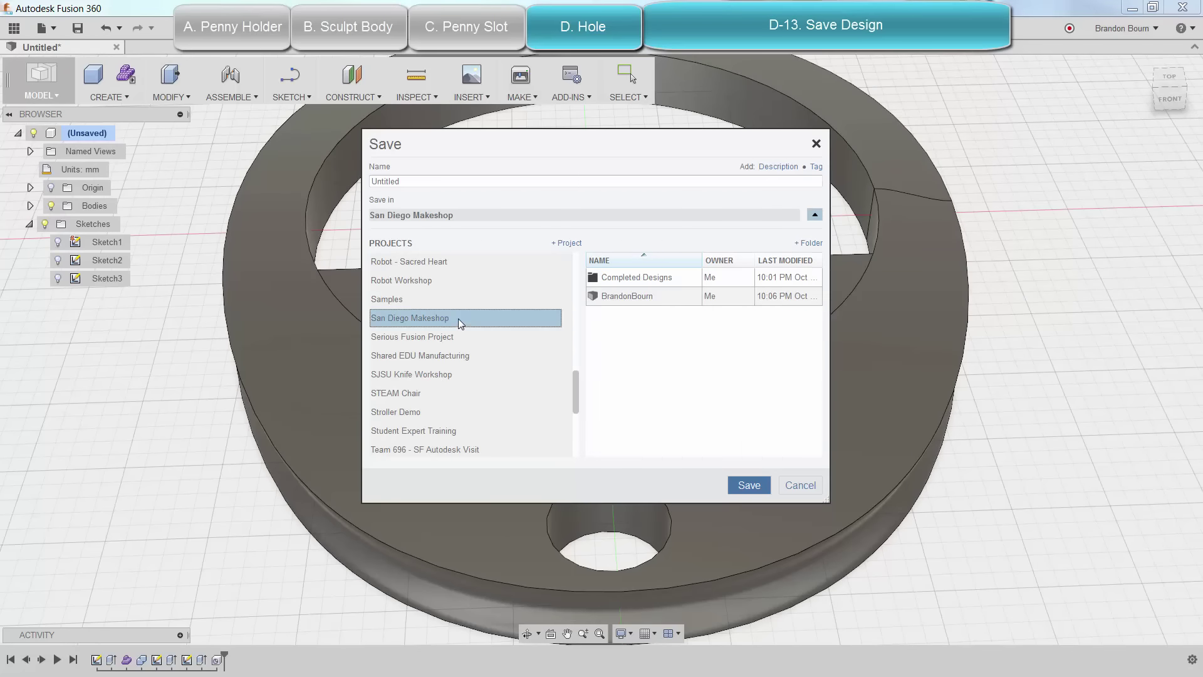
double_click(635, 280)
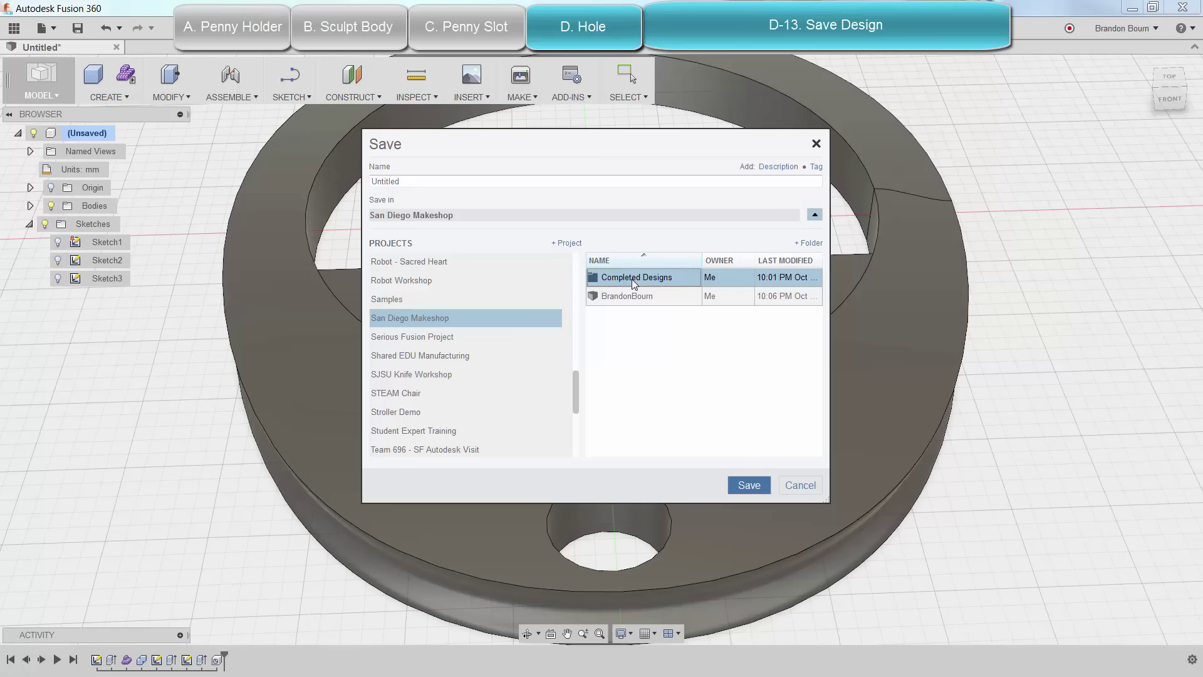
double_click(479, 181)
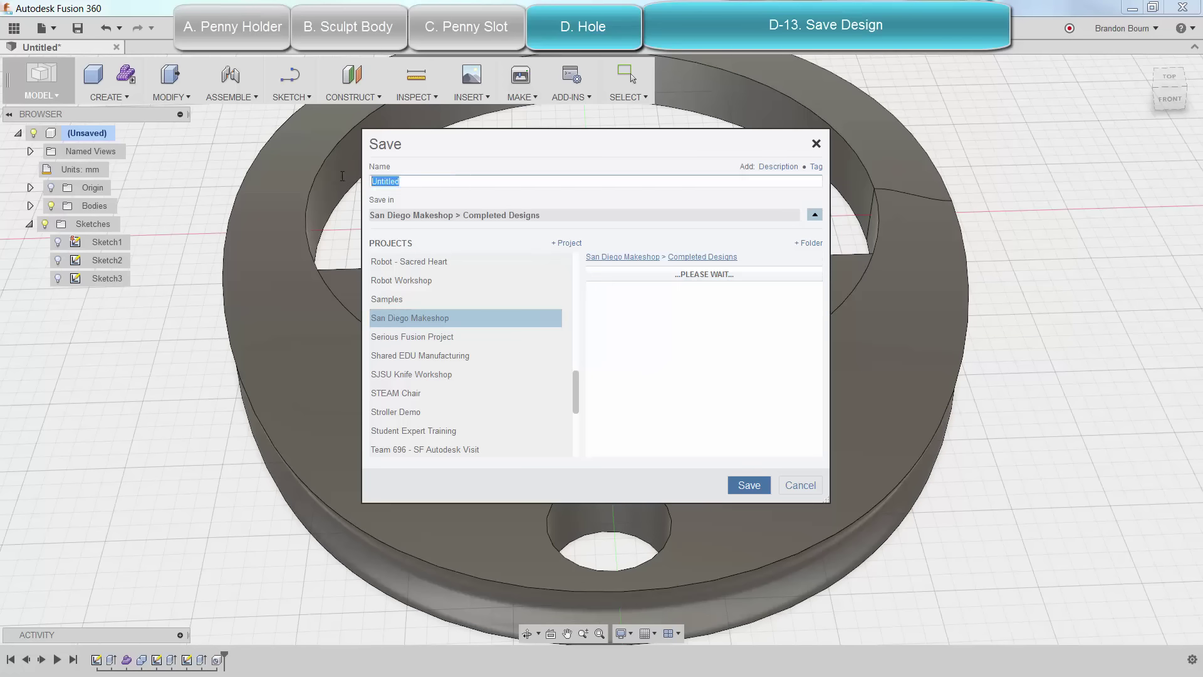
type("BrandonBourn")
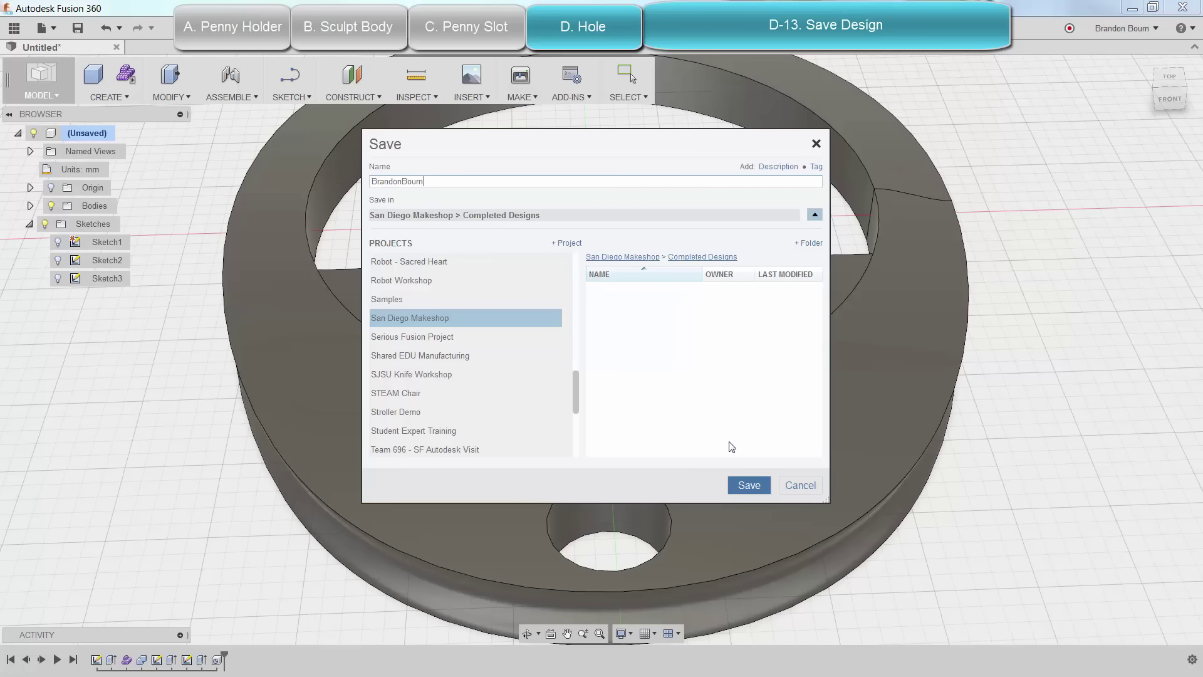
left_click(741, 487)
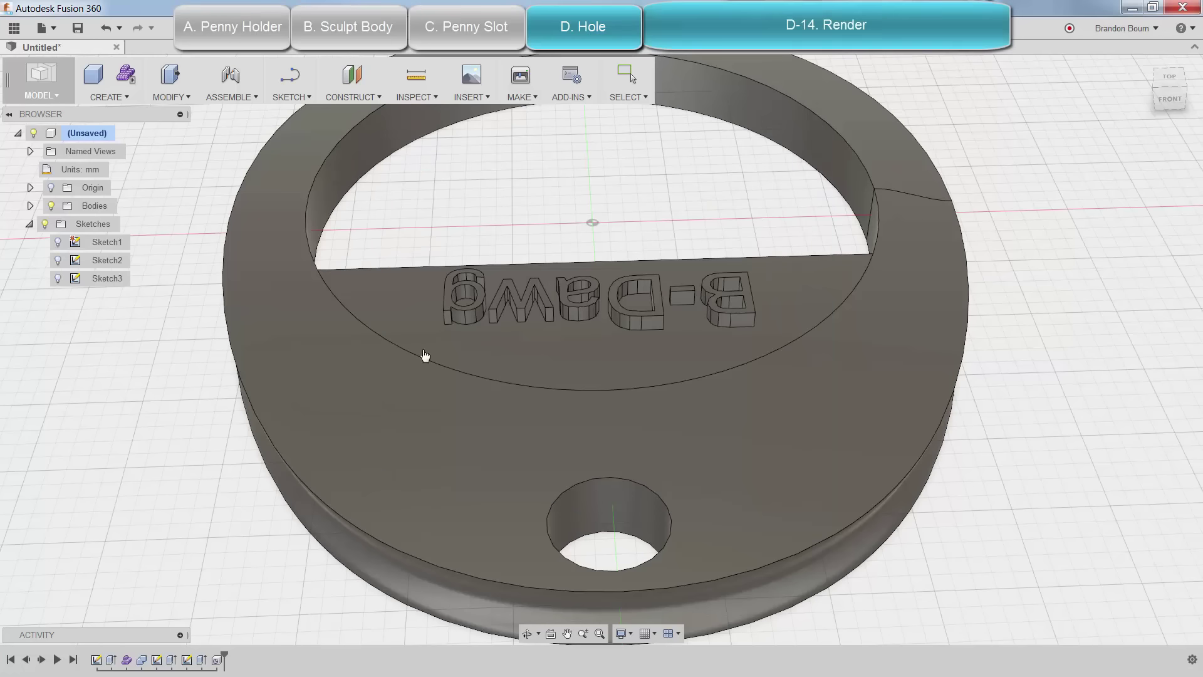
In the Render workspace, apply Wood > Finished > Oak - Semigloss to the bottle-opener body.
left_click(53, 91)
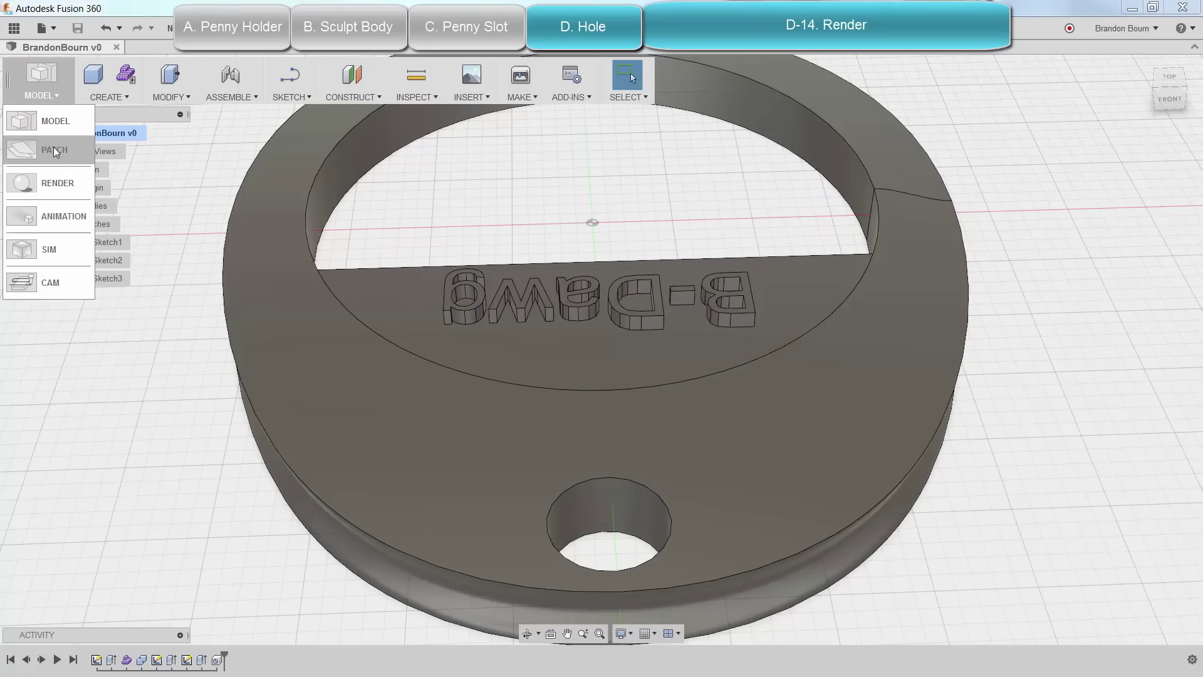
left_click(63, 183)
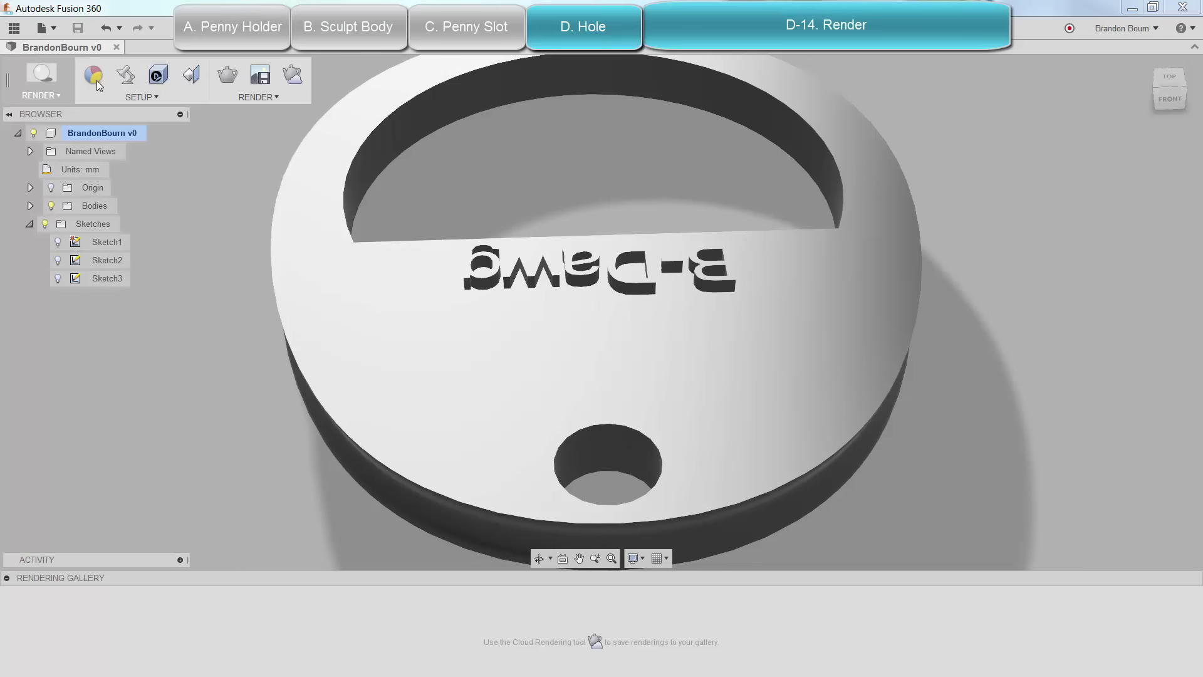
left_click(96, 80)
left_click_drag(1085, 141, 1094, 139)
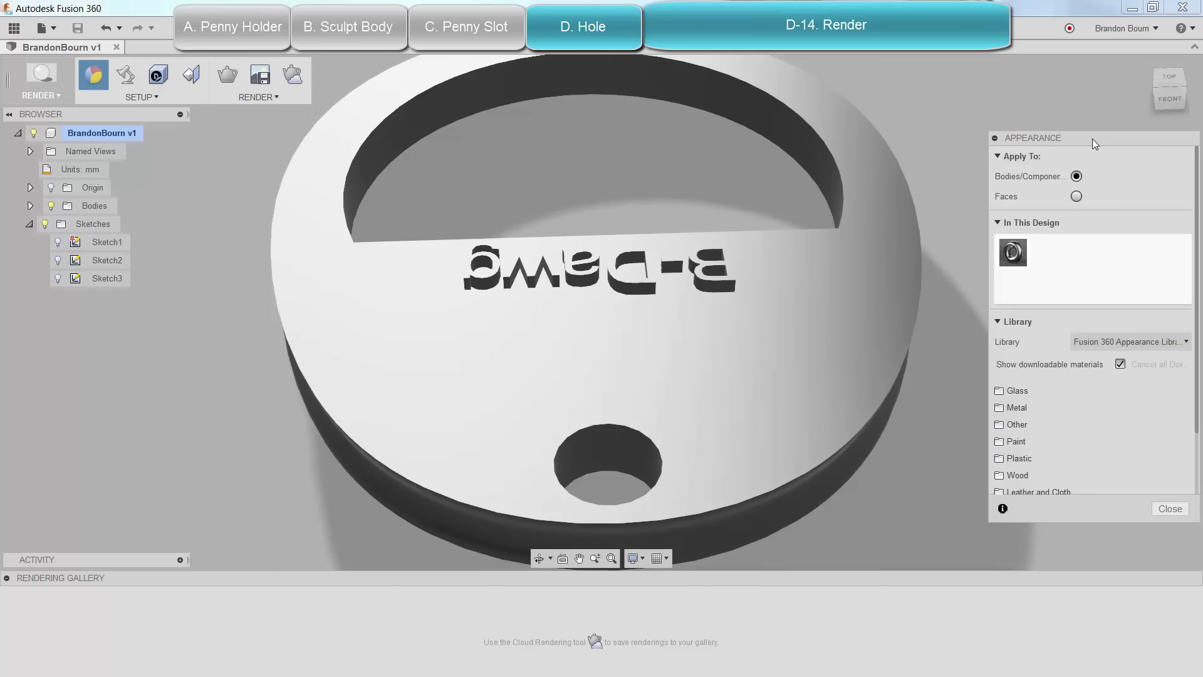
left_click(1052, 463)
scroll(1054, 458, "down", 2)
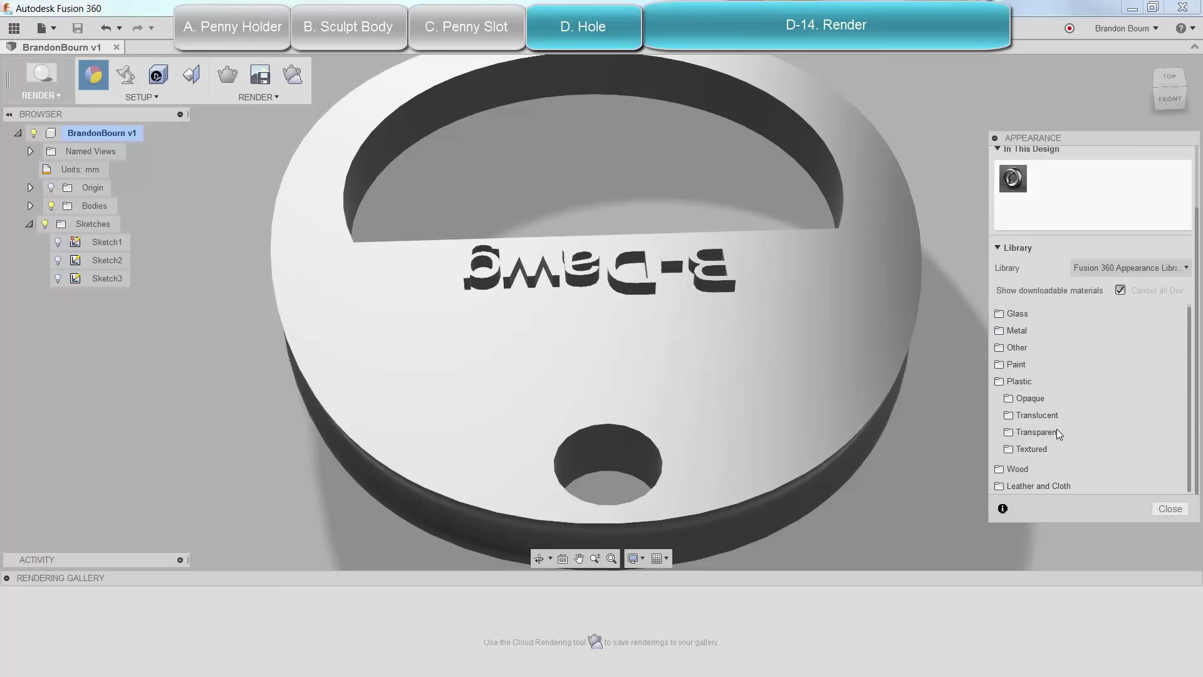
left_click(1048, 464)
scroll(1048, 464, "down", 1)
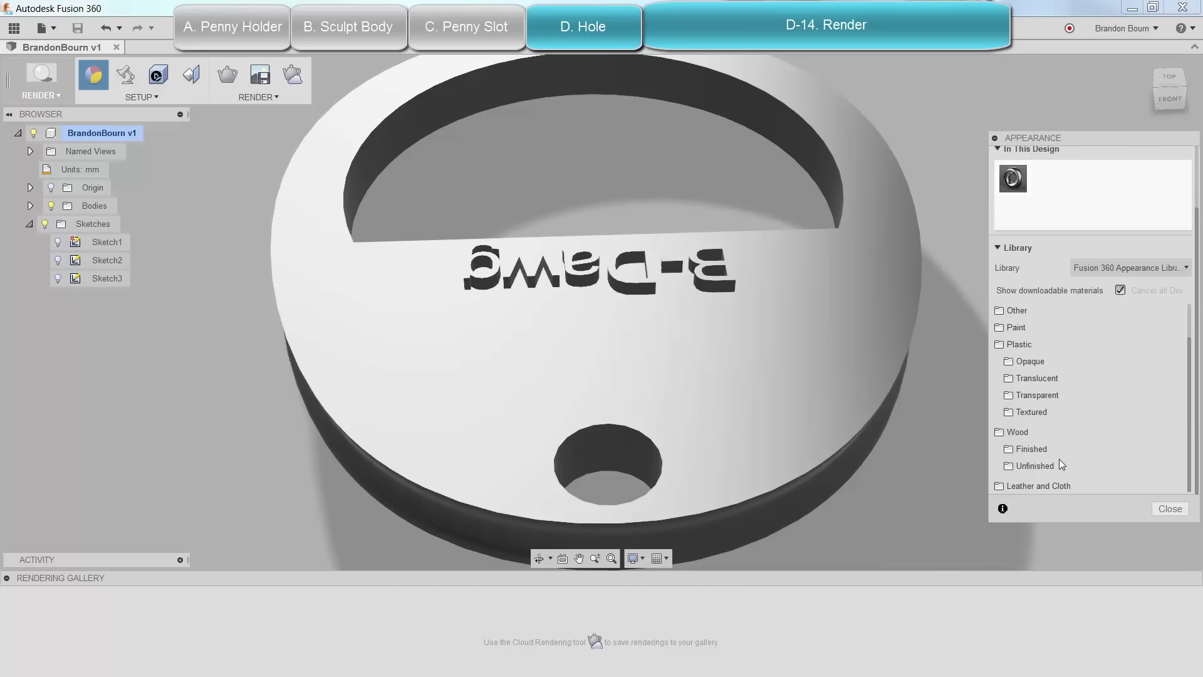
left_click(1059, 450)
scroll(1062, 445, "down", 3)
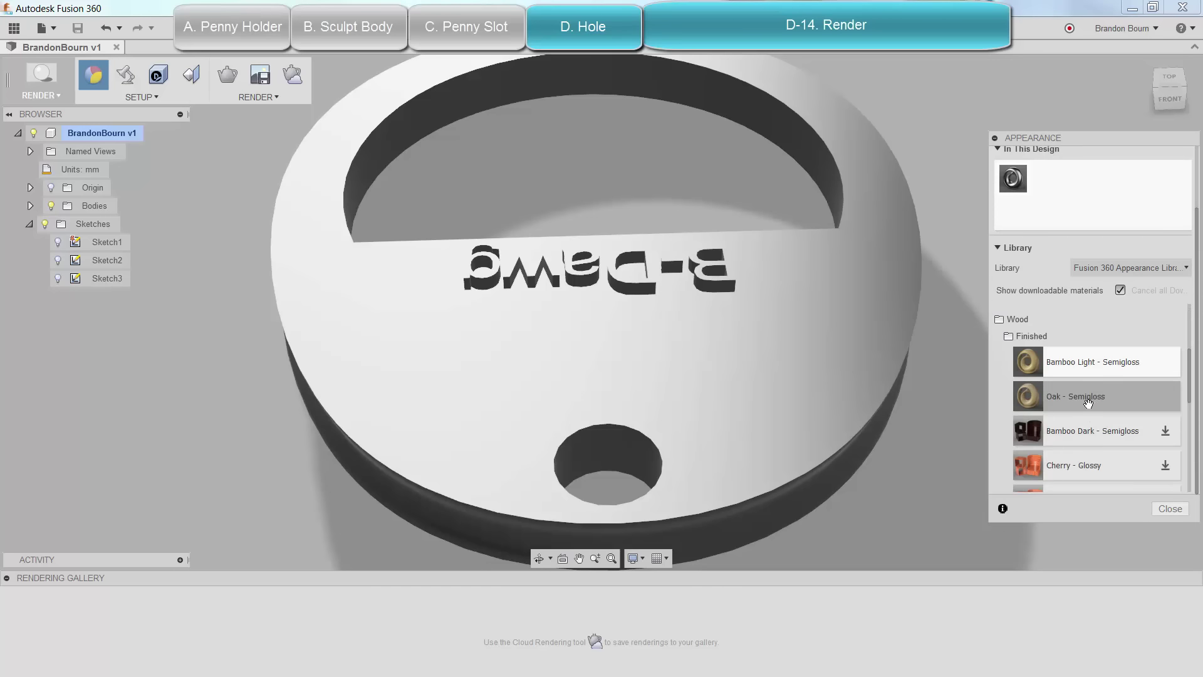
left_click_drag(942, 383, 793, 365)
middle_click_drag(732, 385, 510, 290, "shift")
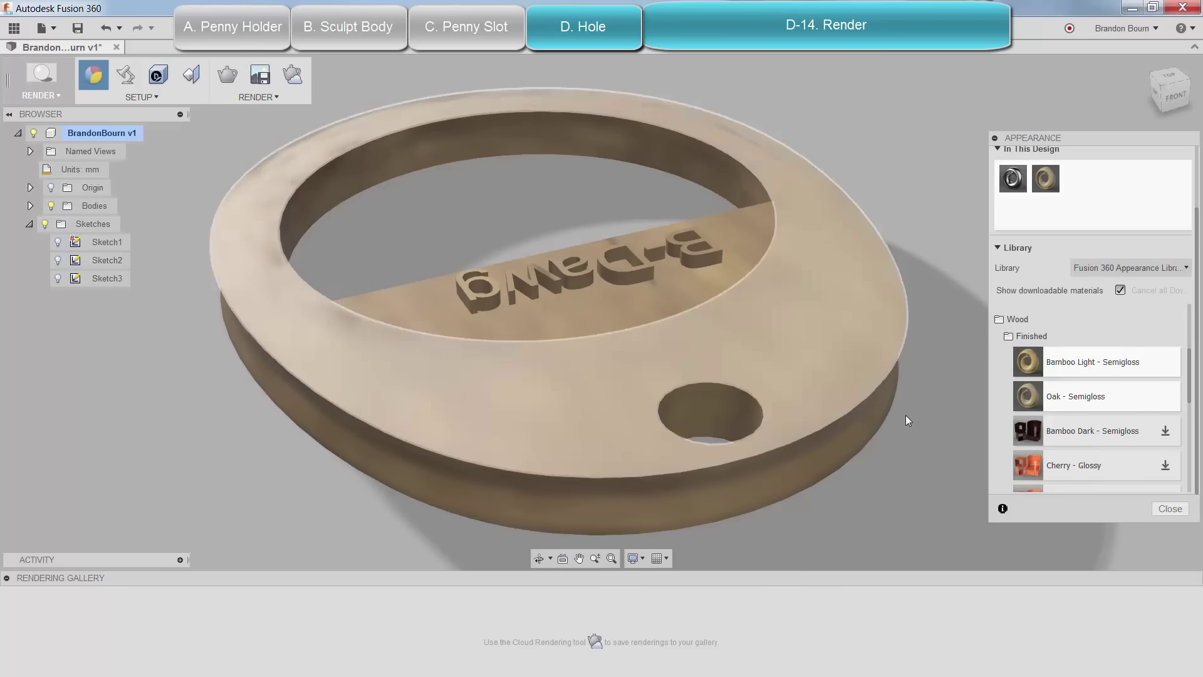
Enable in-canvas ray tracing of the oak bottle opener at Normal quality.
left_click(1169, 508)
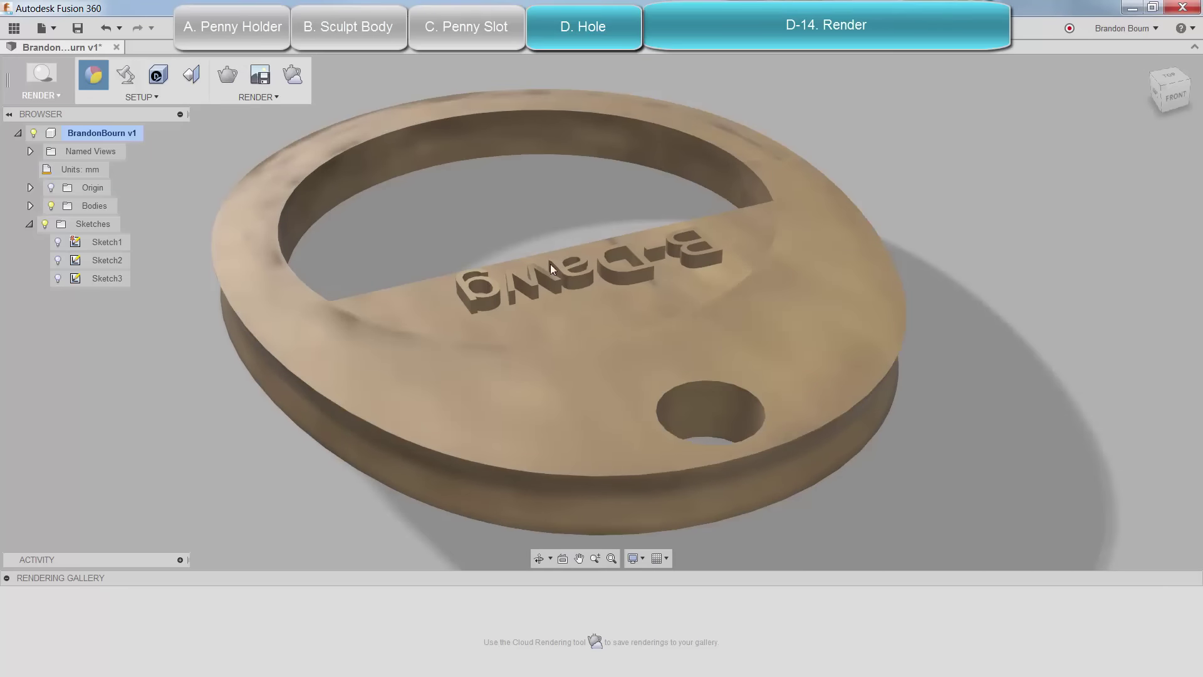
left_click(226, 76)
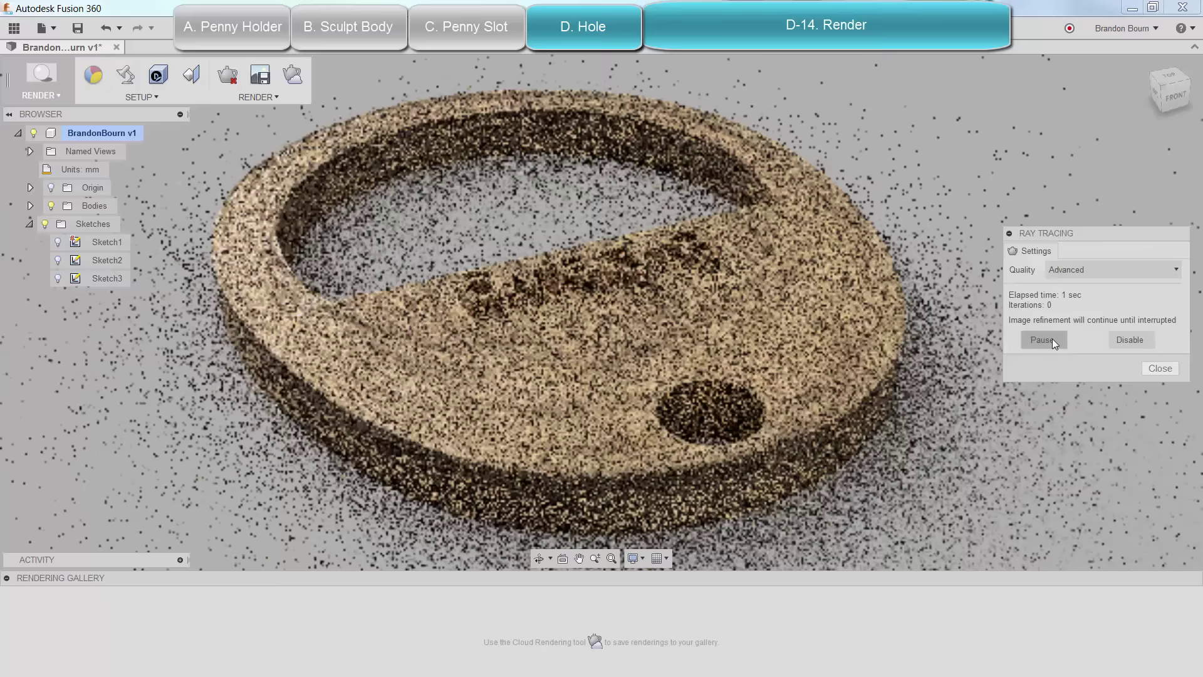
left_click(1118, 269)
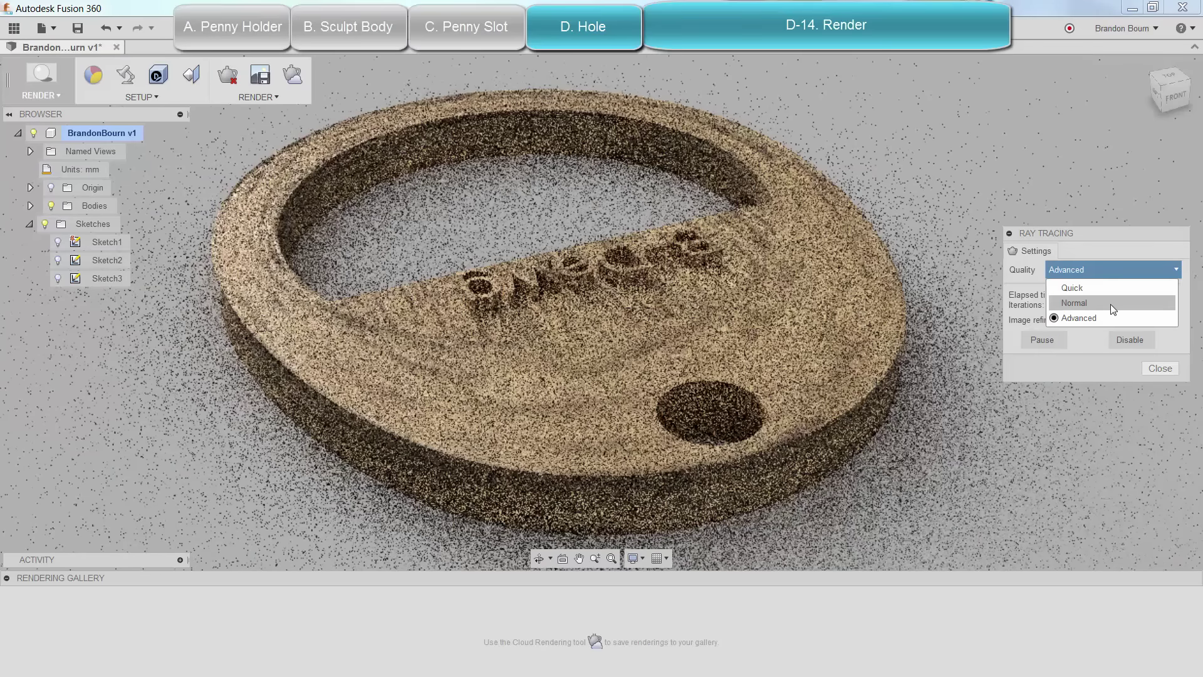
left_click(1111, 307)
key("Up")
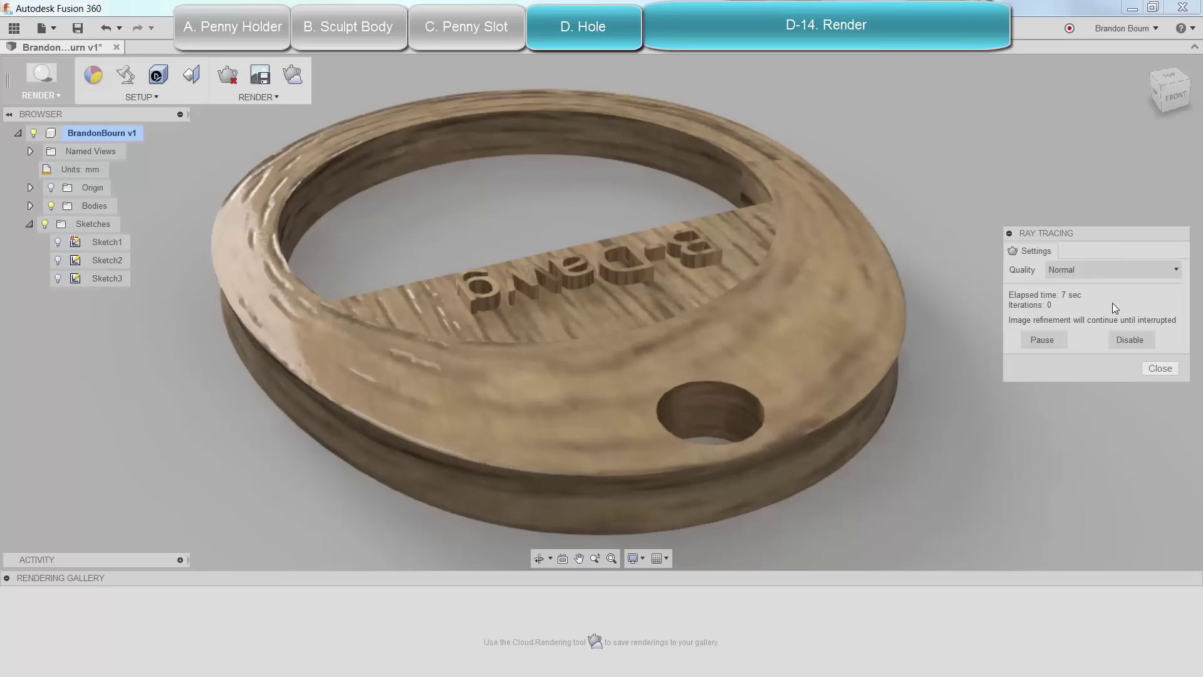
Capture the ray-traced view at the current window size and save it as 'B-Dawg2'.
left_click(260, 76)
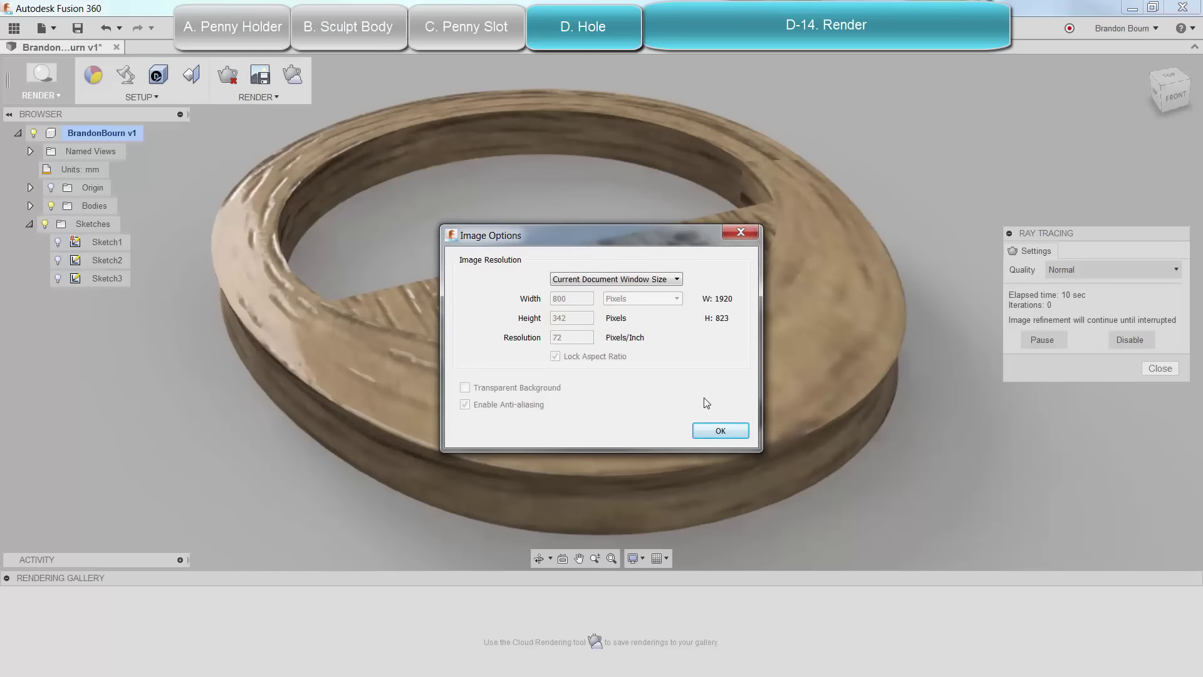
left_click(707, 428)
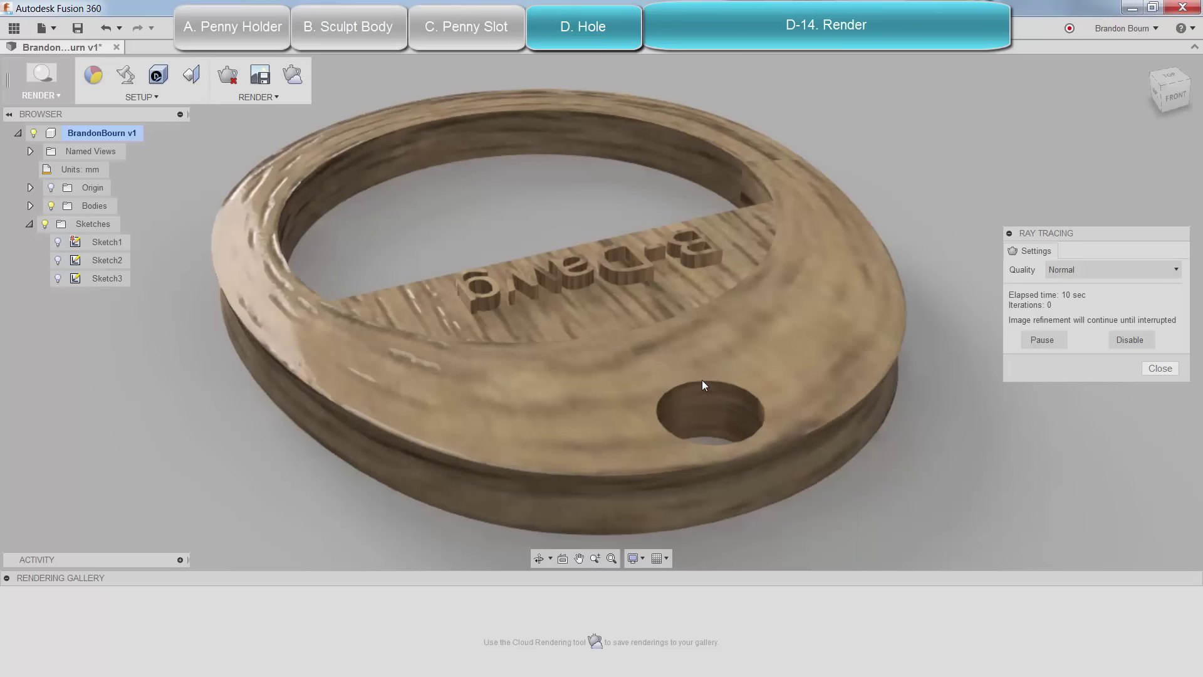
type("B")
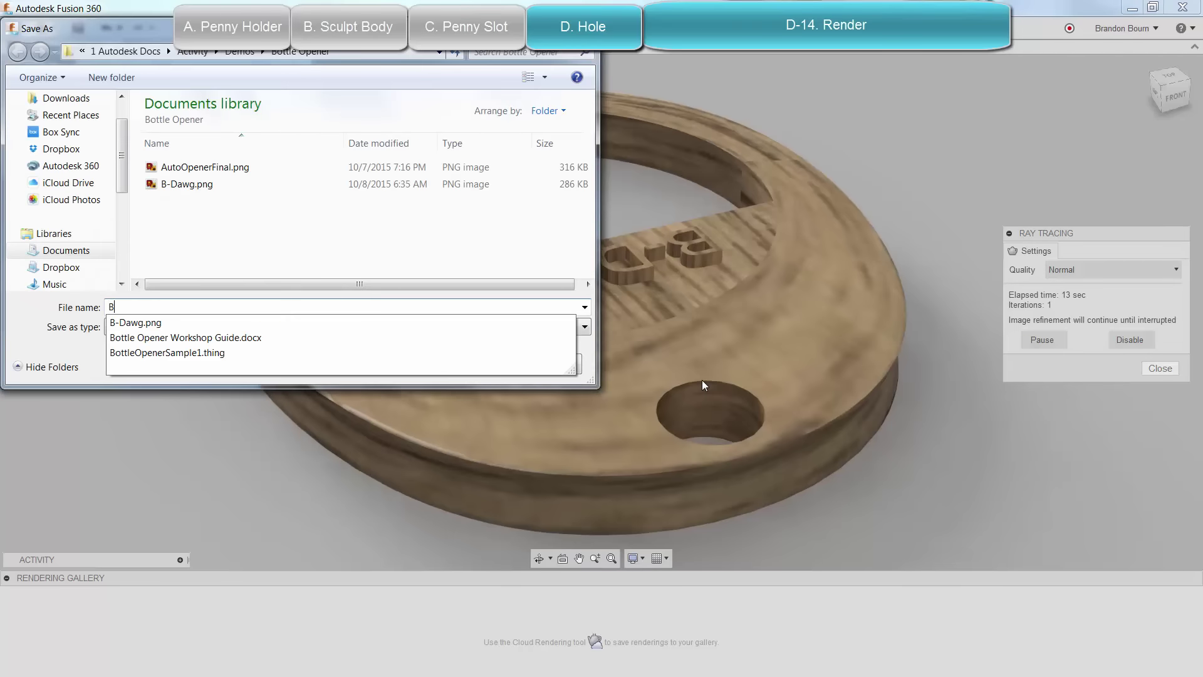
type("-Da")
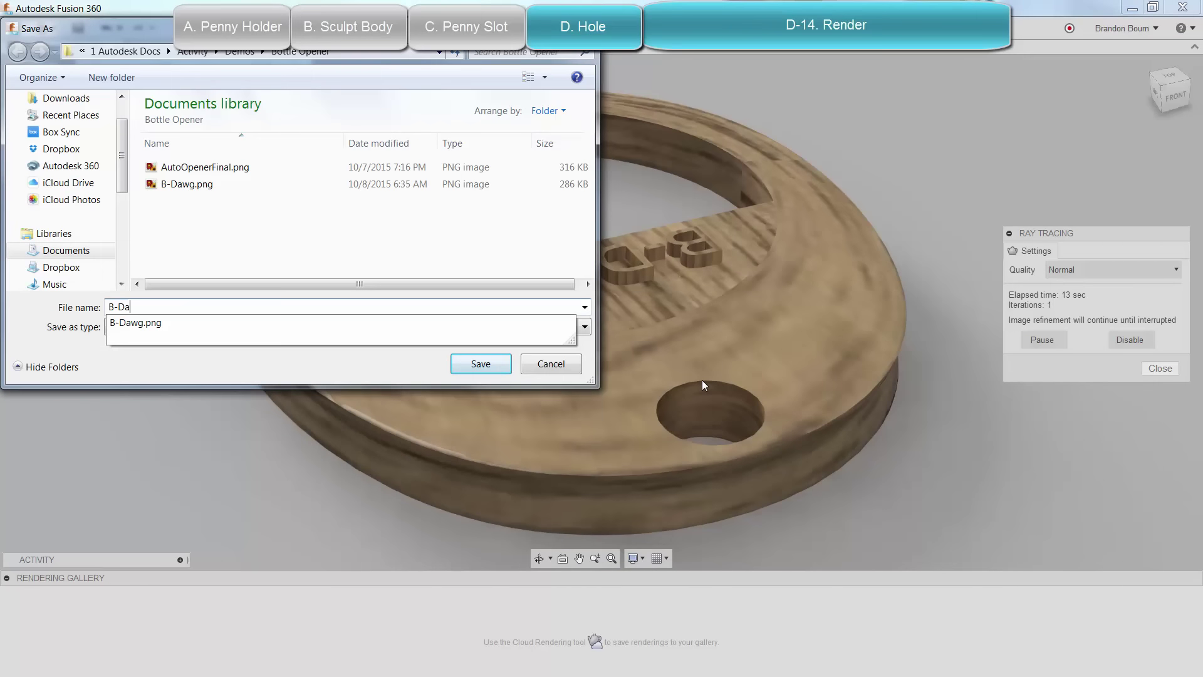
type("wg2")
key("Return")
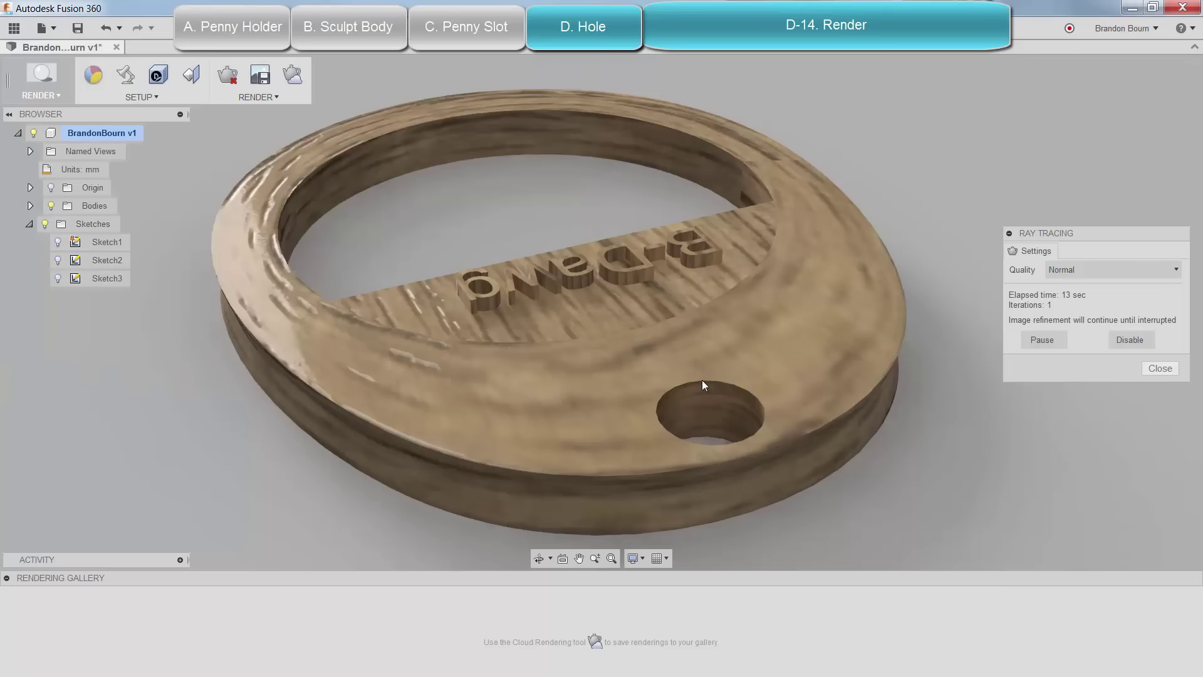